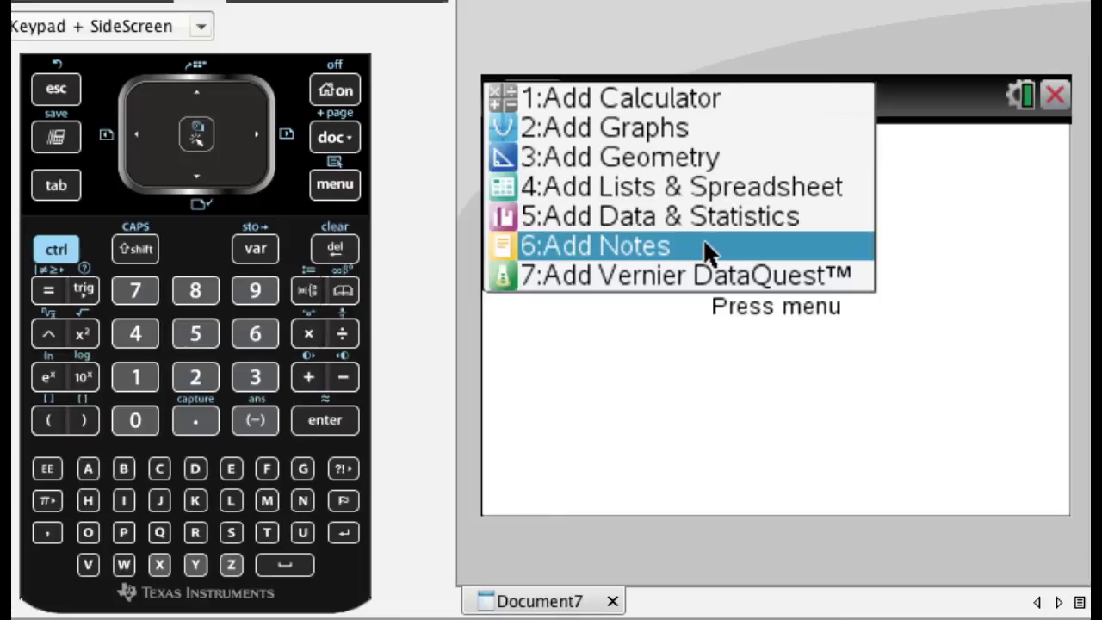
Insert a Graphs page into the empty Document7.
{"action": "left_click", "coordinate": [651, 126]}
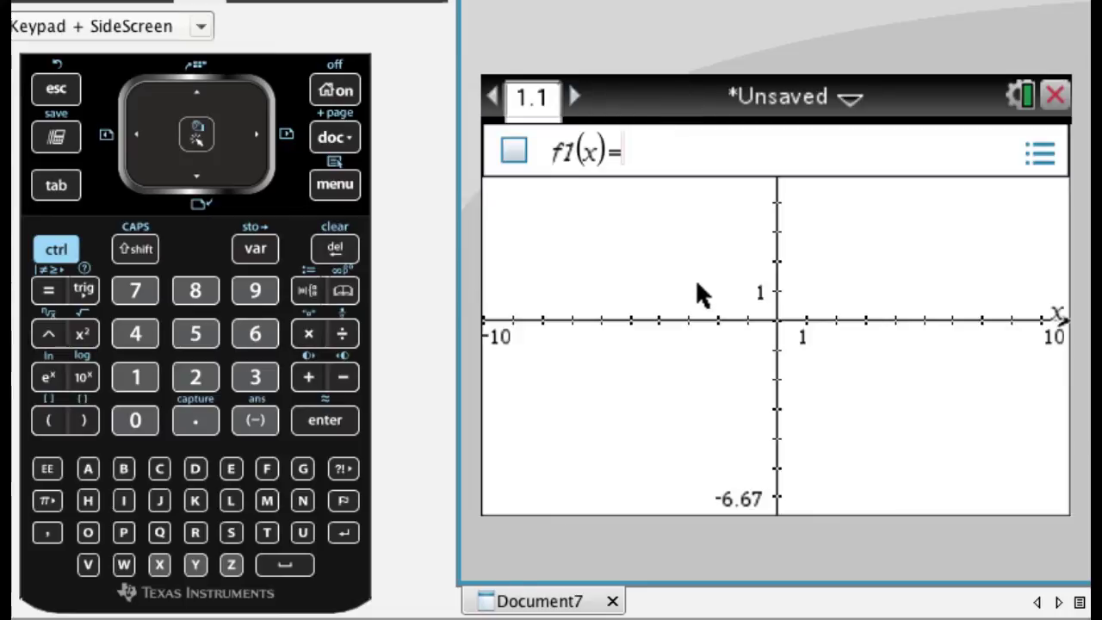
Switch page 1.1 from the Graphs view to 3D Graphing.
{"action": "left_click", "coordinate": [334, 185]}
{"action": "key", "text": "Down"}
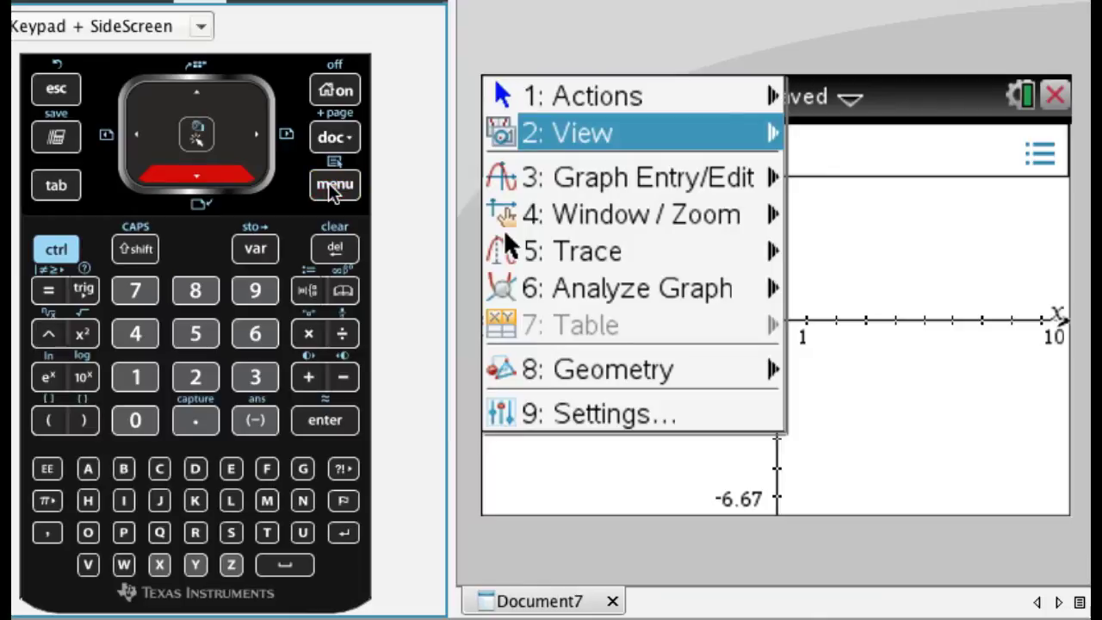
{"action": "key", "text": "Right"}
{"action": "key", "text": "Down"}
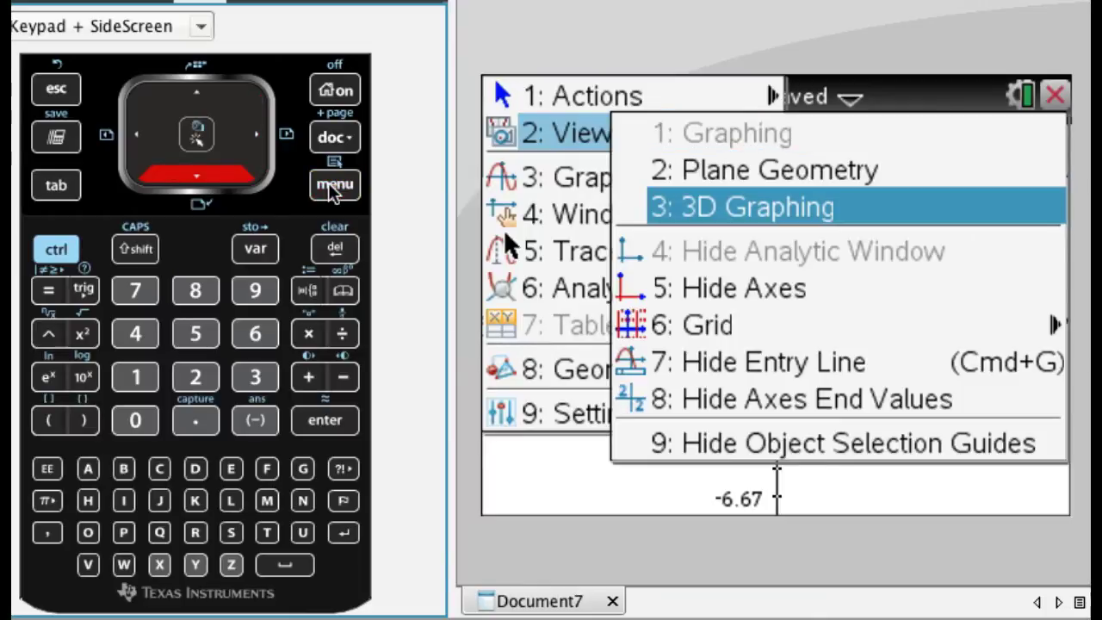
{"action": "key", "text": "Up"}
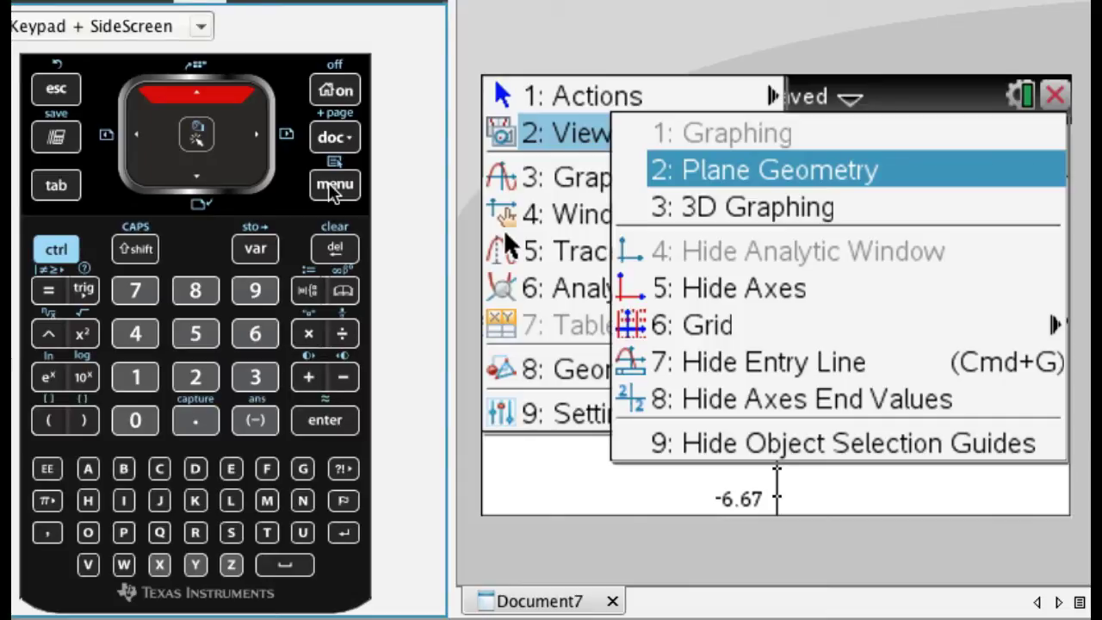
{"action": "key", "text": "Down"}
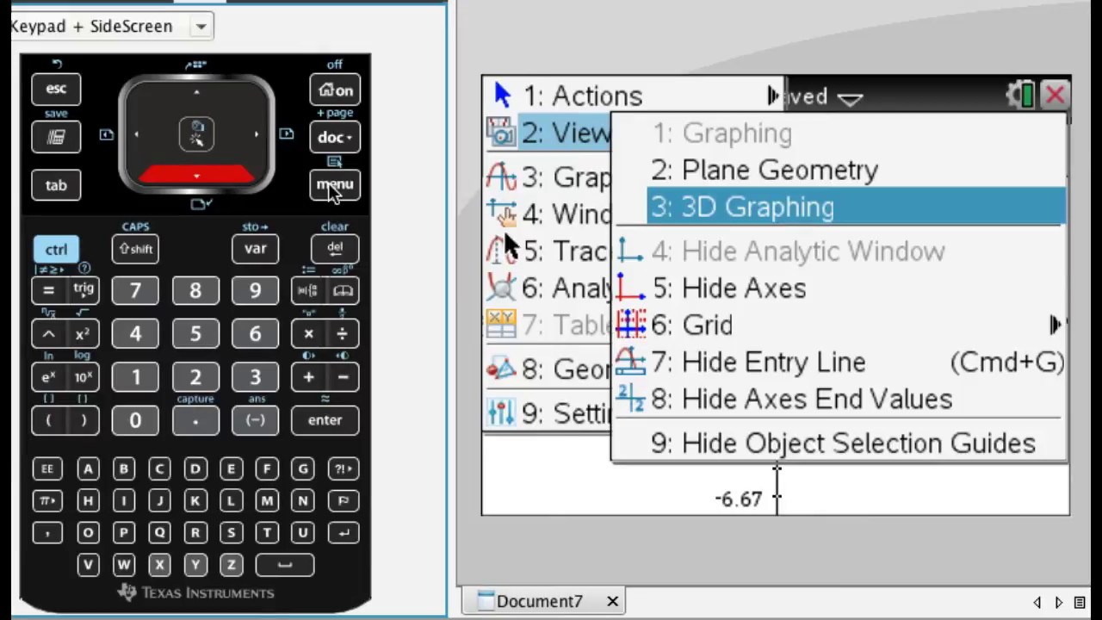
{"action": "key", "text": "Return"}
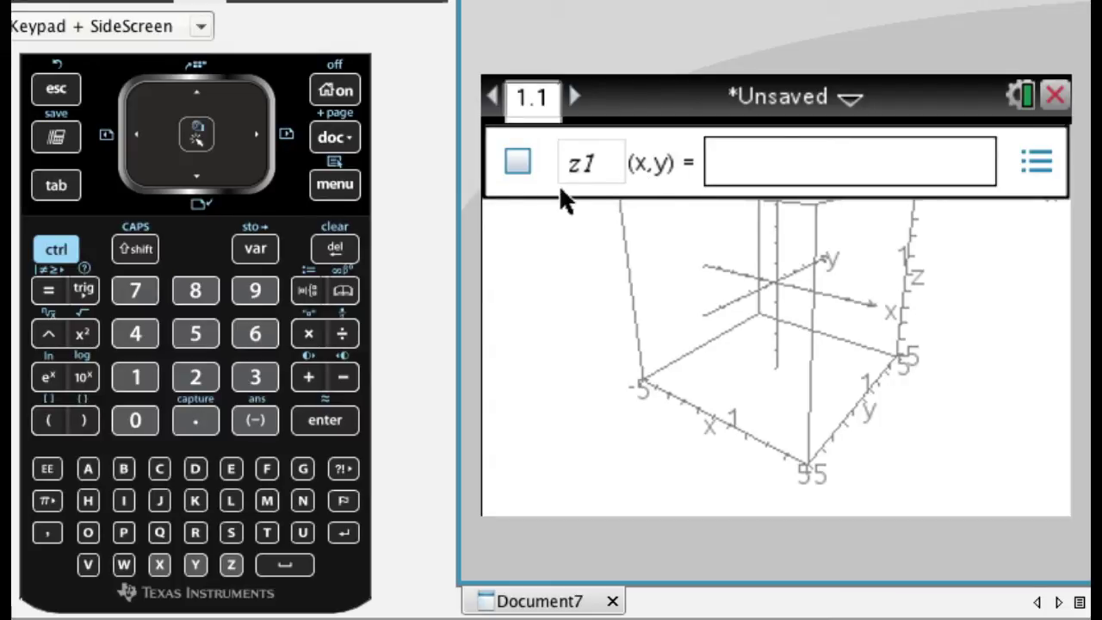
Change the 3D graph entry type from Function to Parametric.
{"action": "left_click", "coordinate": [342, 191]}
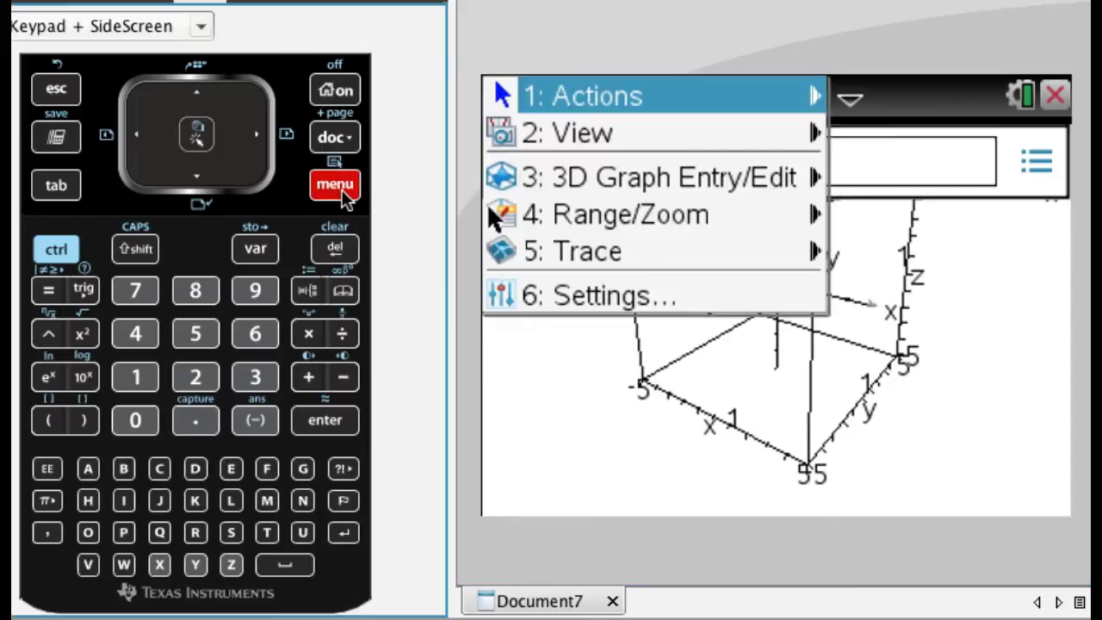
{"action": "key", "text": "Down"}
{"action": "key", "text": "Down"}
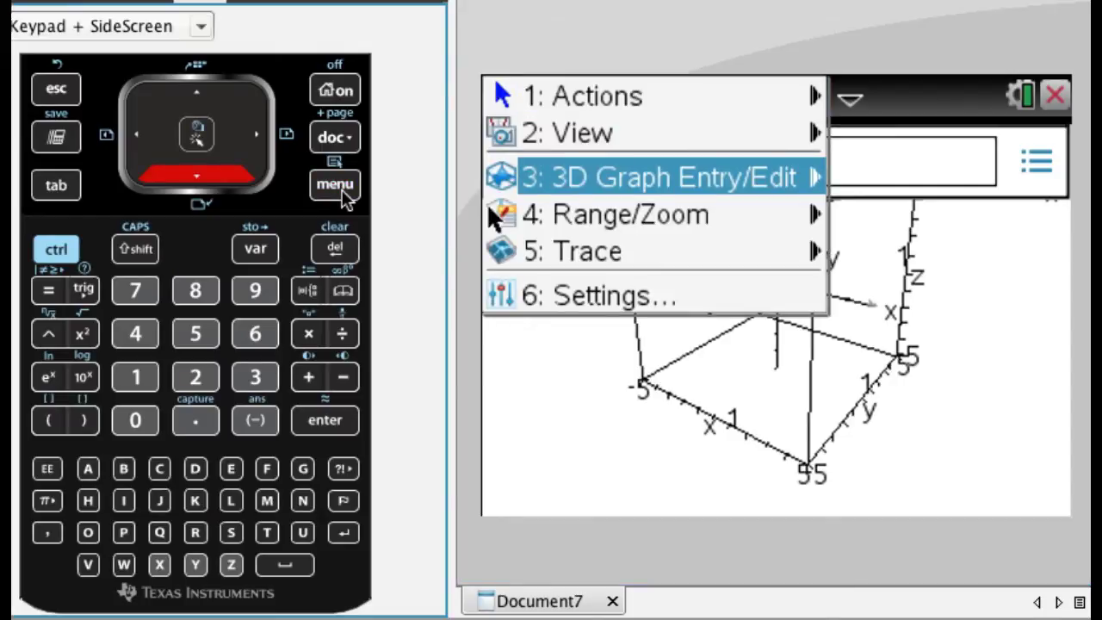
{"action": "key", "text": "Right"}
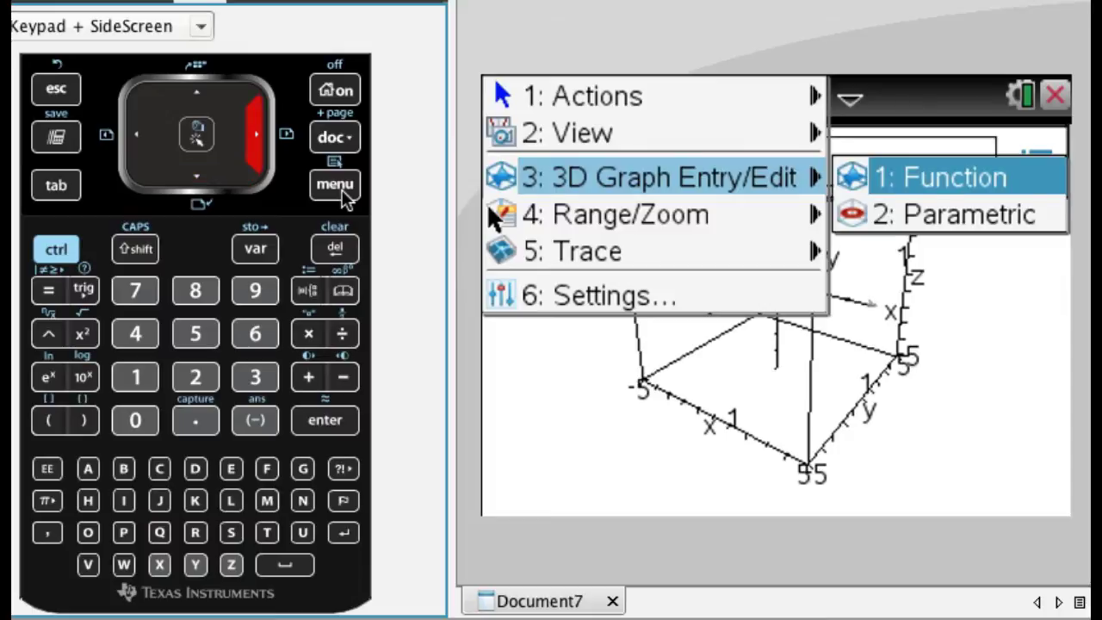
{"action": "key", "text": "Down"}
{"action": "key", "text": "Return"}
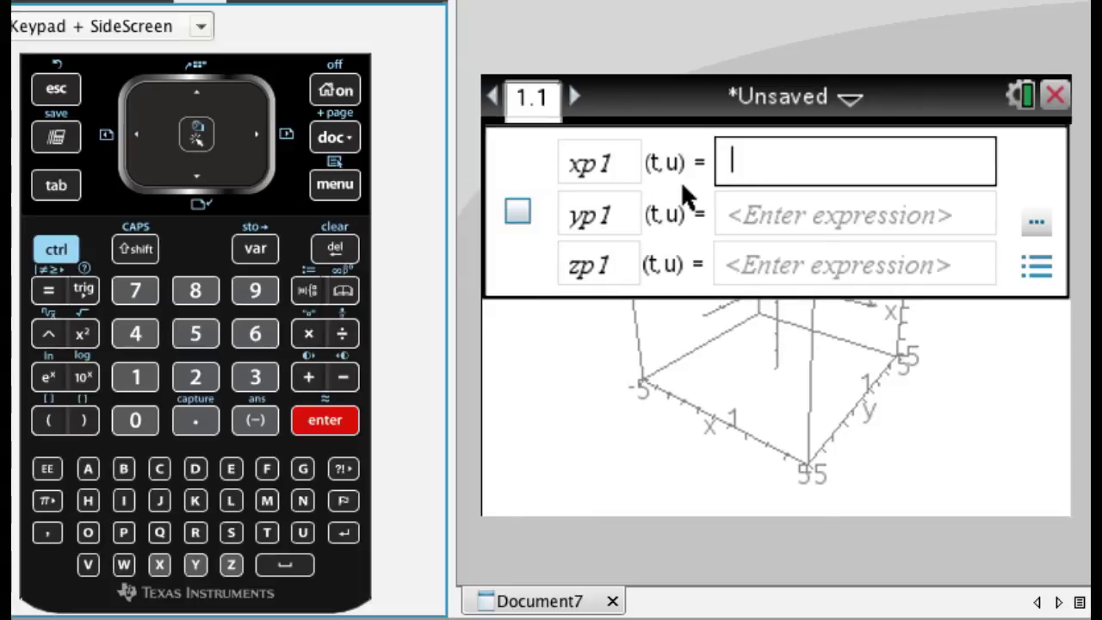
Begin xp1 with a parenthesized fraction whose numerator is t−8.
{"action": "type", "text": "9"}
{"action": "key", "text": "BackSpace"}
{"action": "type", "text": "("}
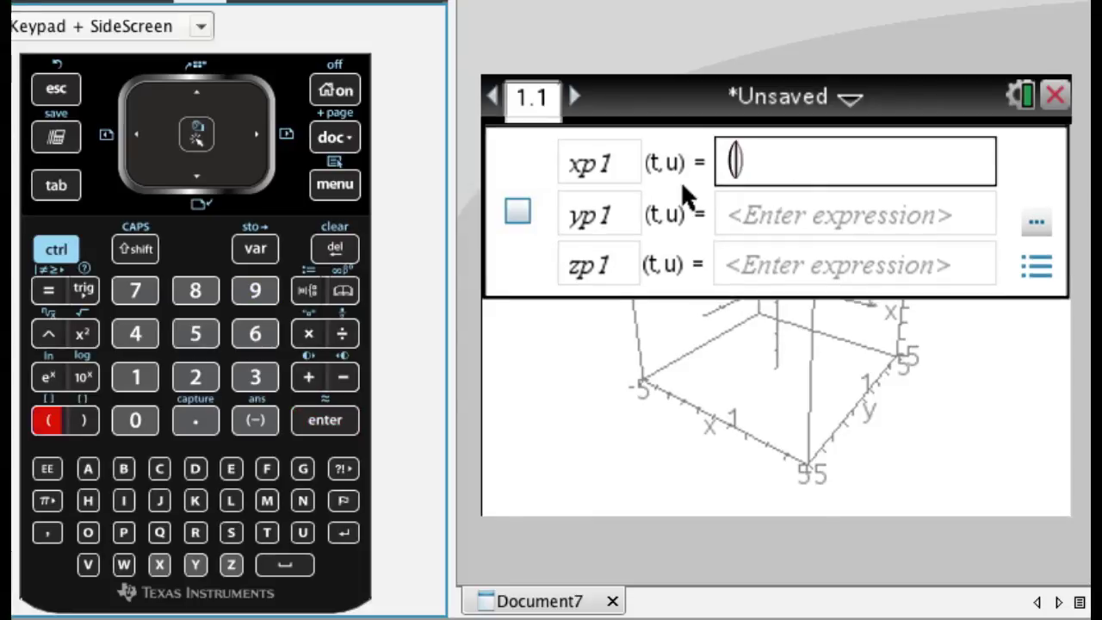
{"action": "key", "text": "ctrl+slash"}
{"action": "type", "text": "t-8"}
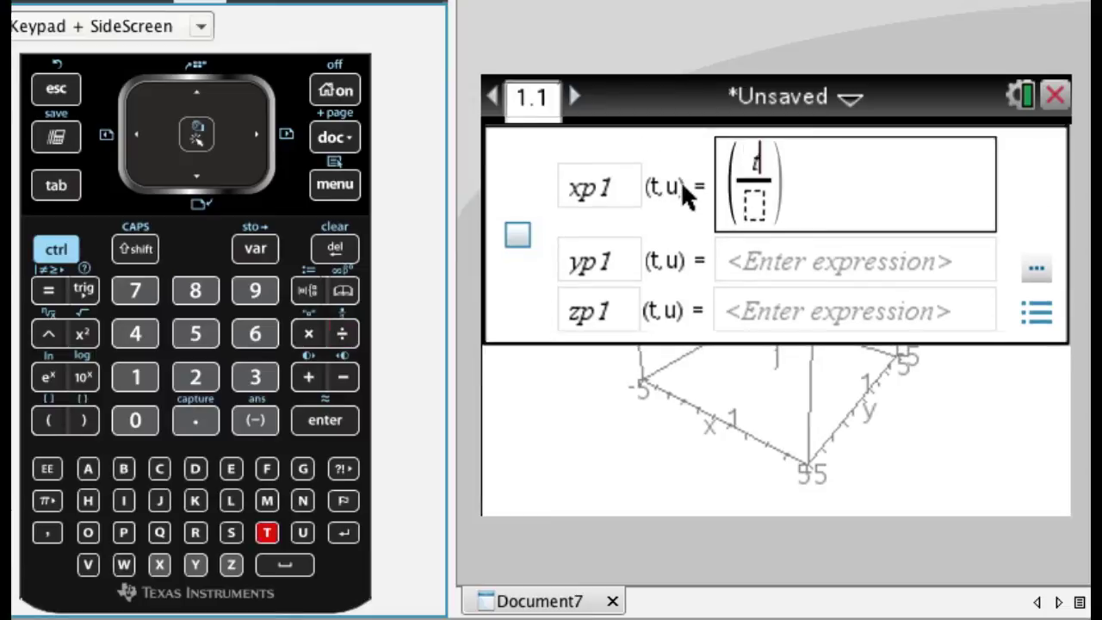
{"action": "key", "text": "Tab"}
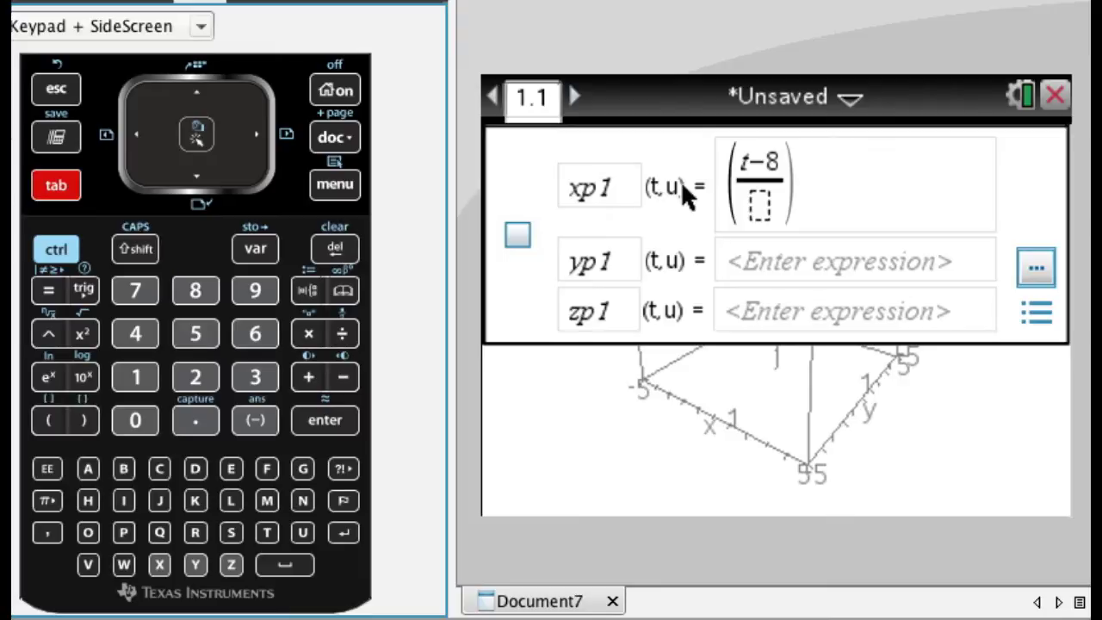
Complete xp1 as ((t−8)/−2)·cos(u) with denominator −2.
{"action": "key", "text": "Left"}
{"action": "key", "text": "Up"}
{"action": "key", "text": "Down"}
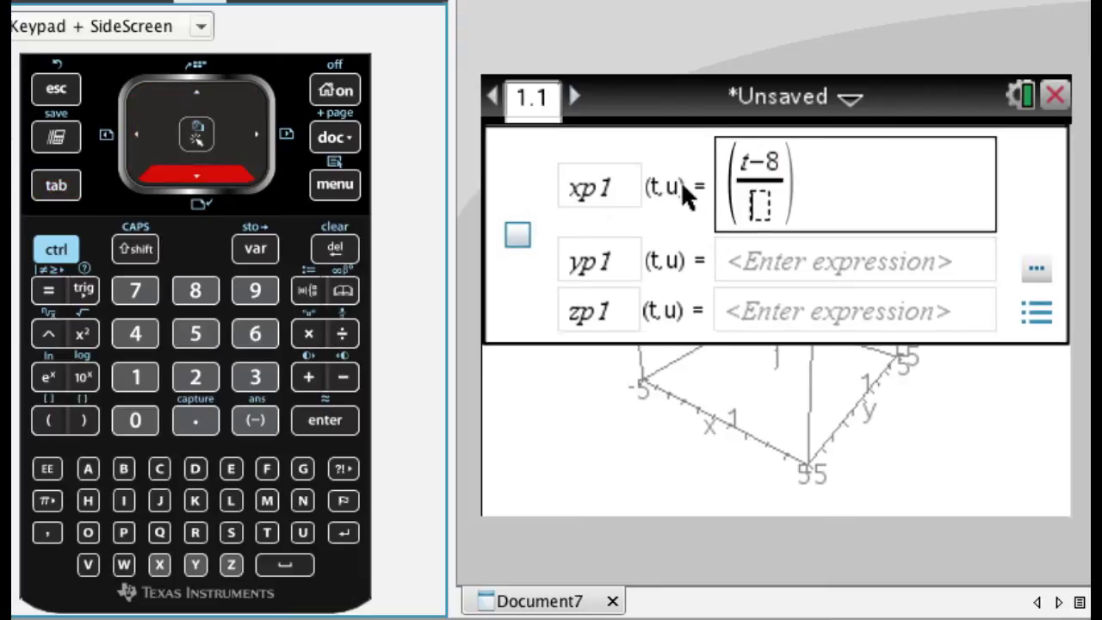
{"action": "type", "text": "-2"}
{"action": "key", "text": "Right"}
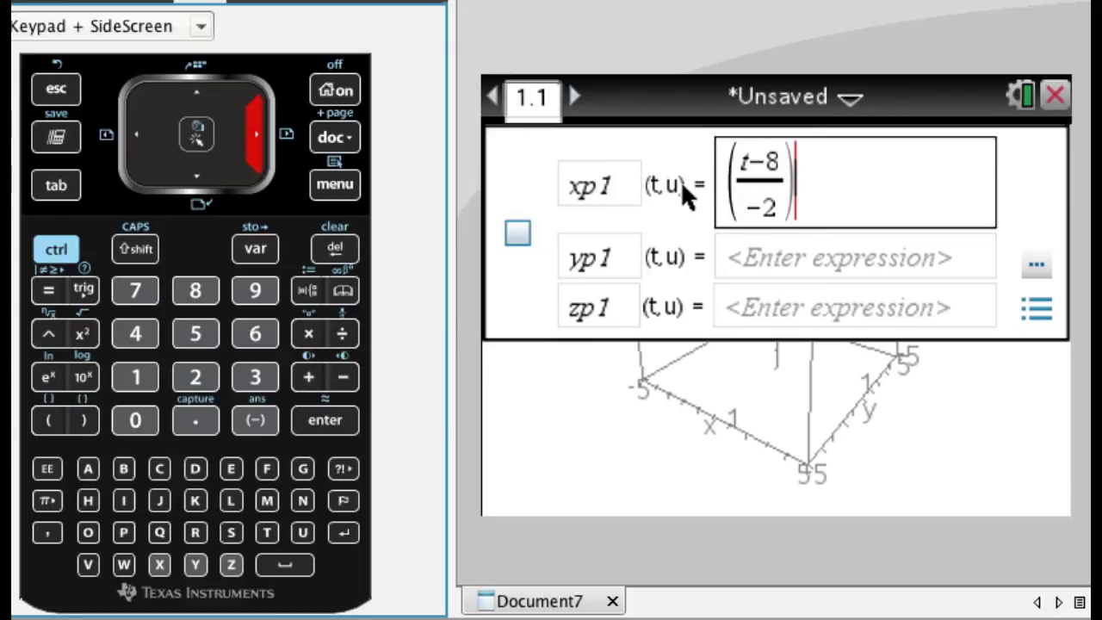
{"action": "type", "text": "cos("}
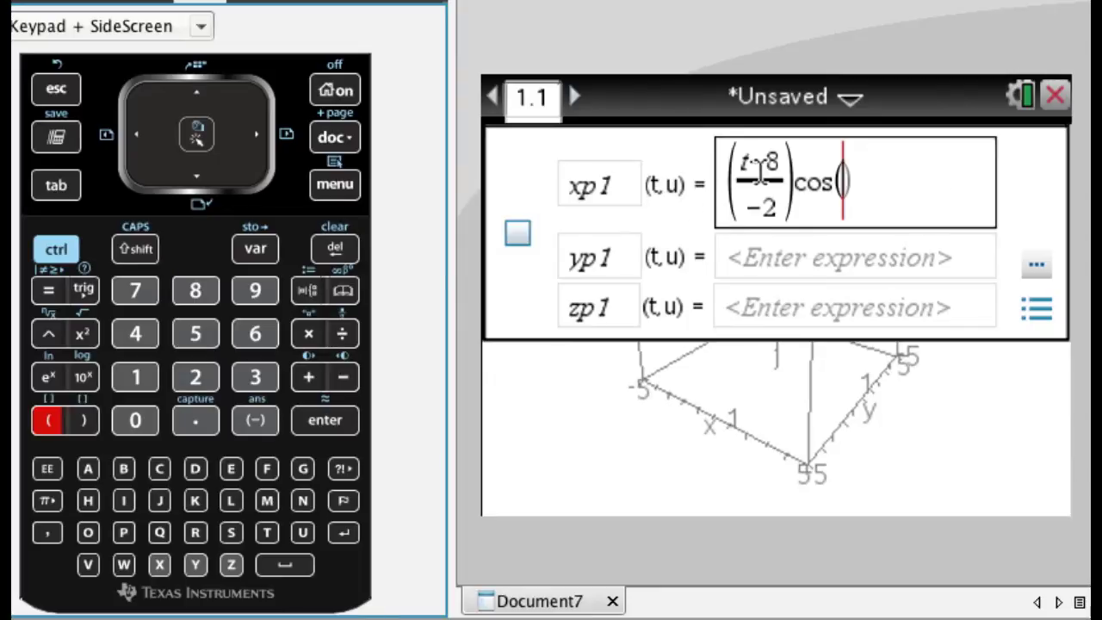
{"action": "type", "text": "u"}
{"action": "key", "text": "Tab"}
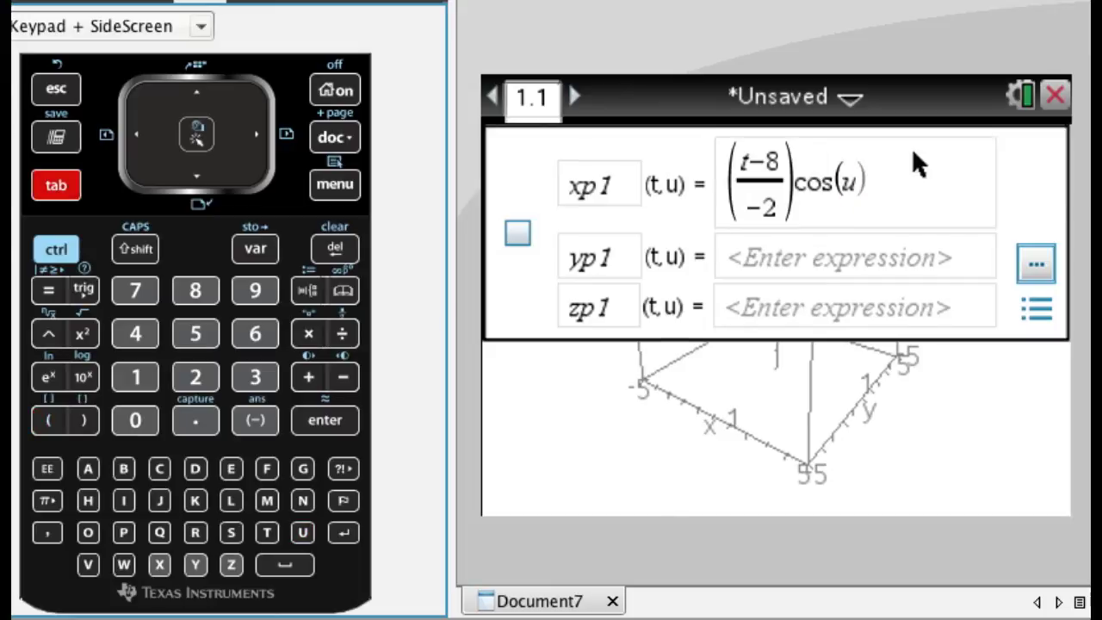
{"action": "key", "text": "Left"}
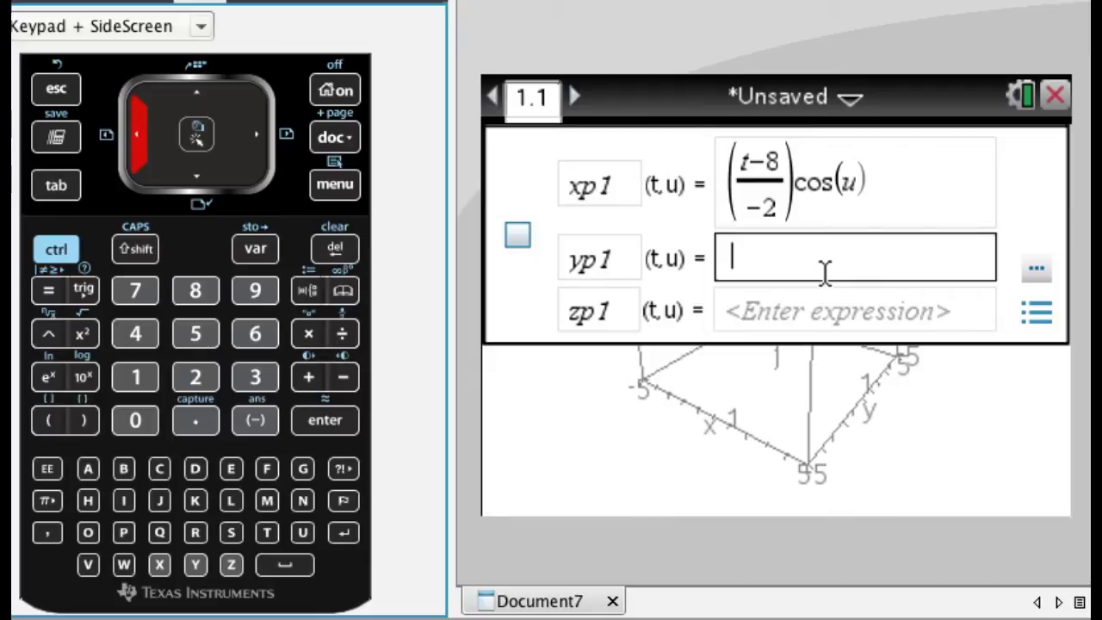
Set yp1 to t and zp1 to ((t−8)/−2)·sin(u).
{"action": "type", "text": "t"}
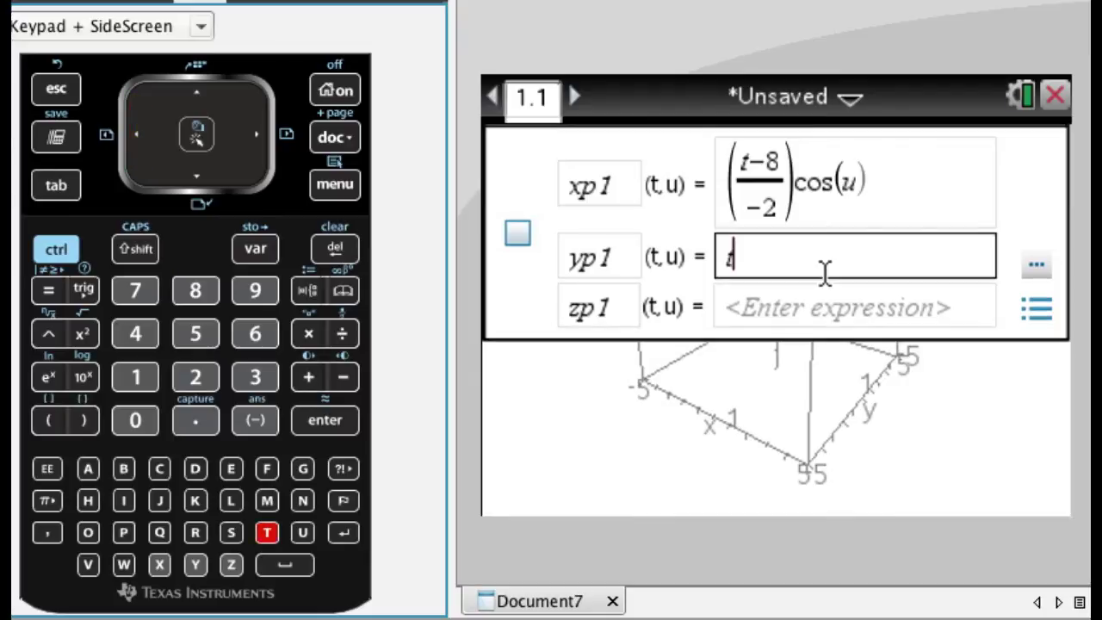
{"action": "key", "text": "Down"}
{"action": "type", "text": "("}
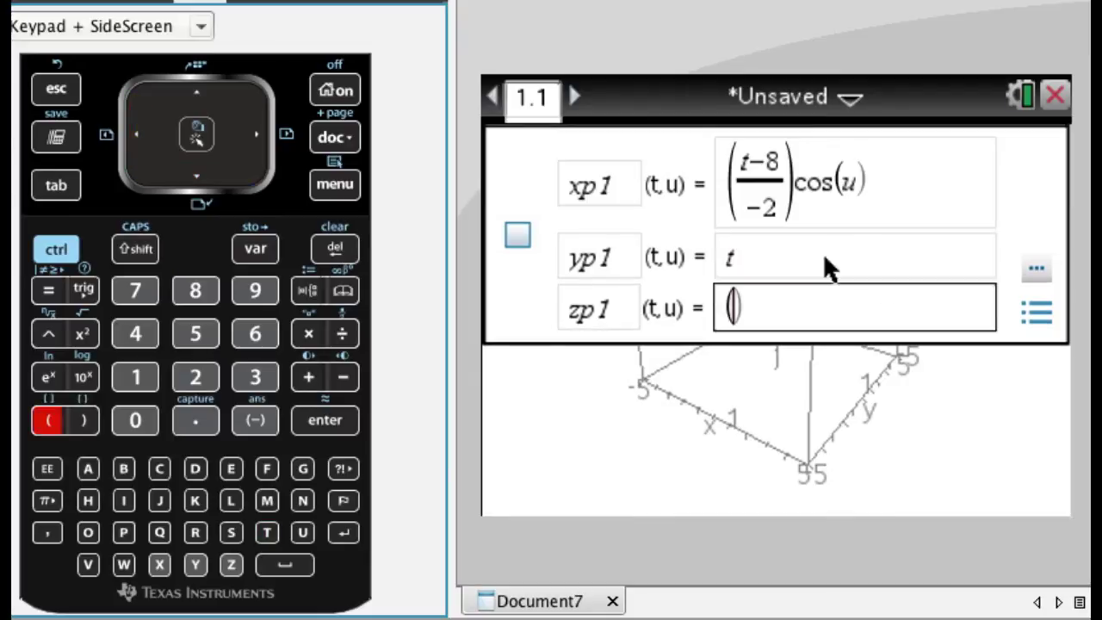
{"action": "key", "text": "ctrl+slash"}
{"action": "type", "text": "t-8/"}
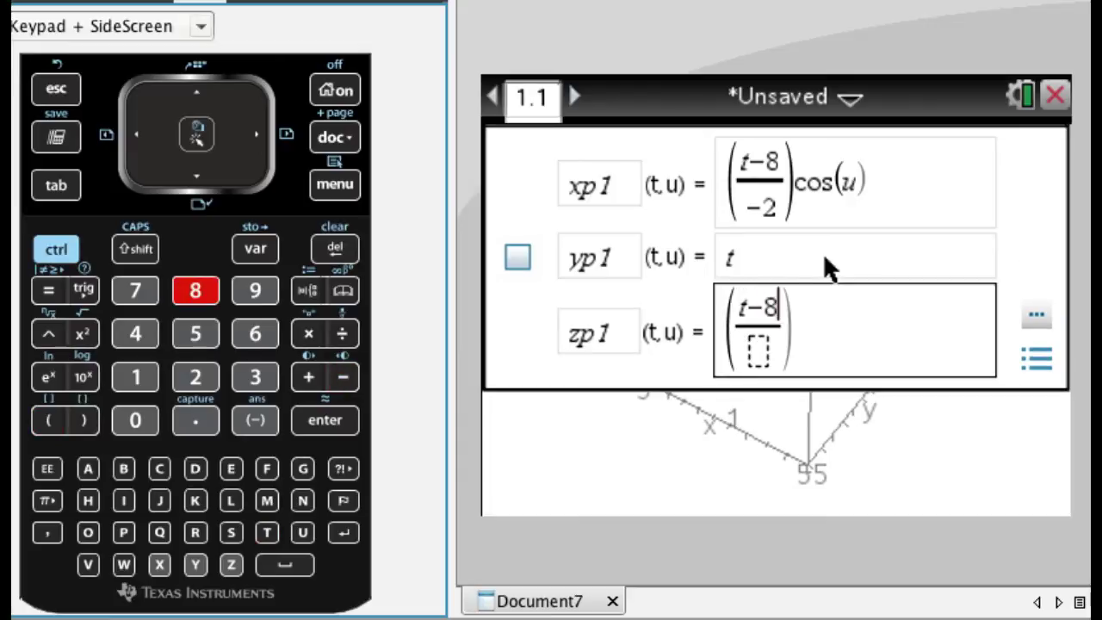
{"action": "key", "text": "Down"}
{"action": "type", "text": "-2"}
{"action": "key", "text": "Right"}
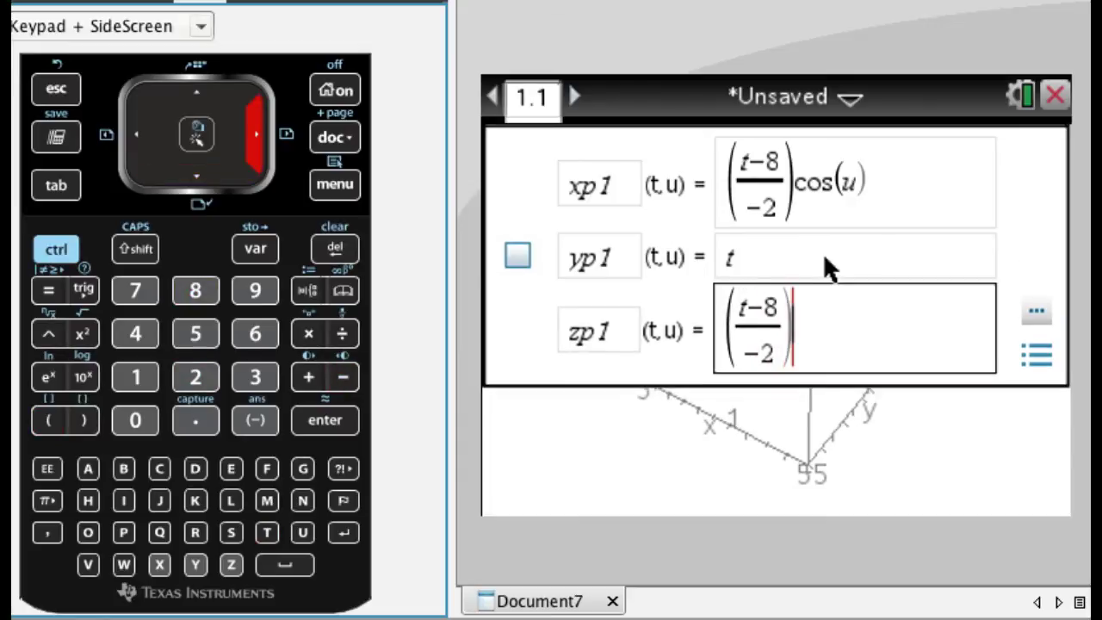
{"action": "type", "text": "sin(u"}
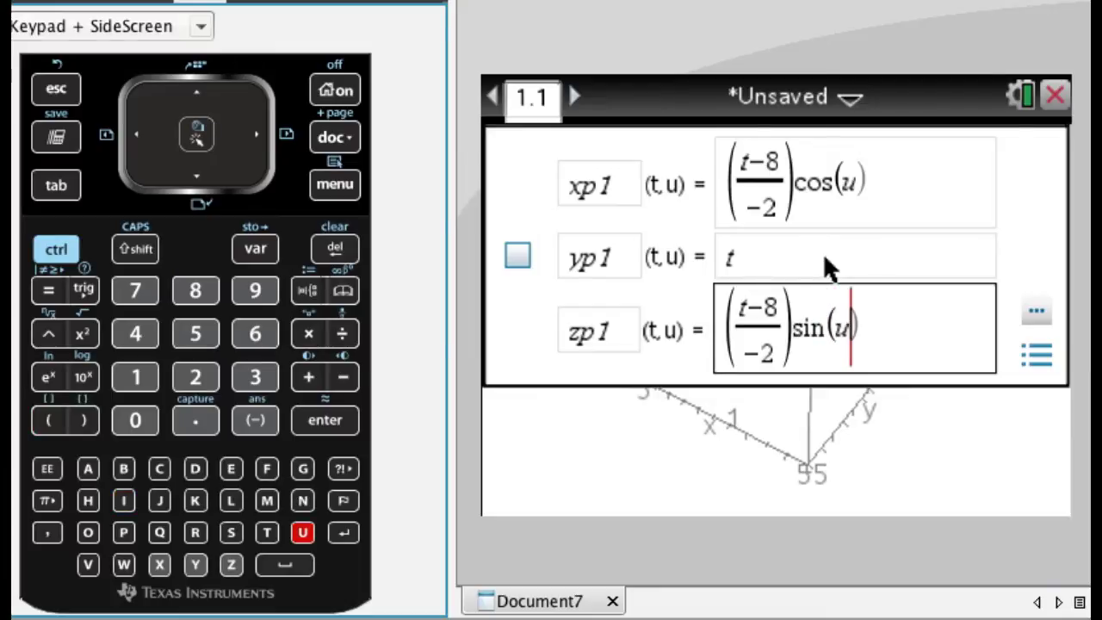
Plot the parametric half-cone and rotate it to view it from several sides.
{"action": "key", "text": "Return"}
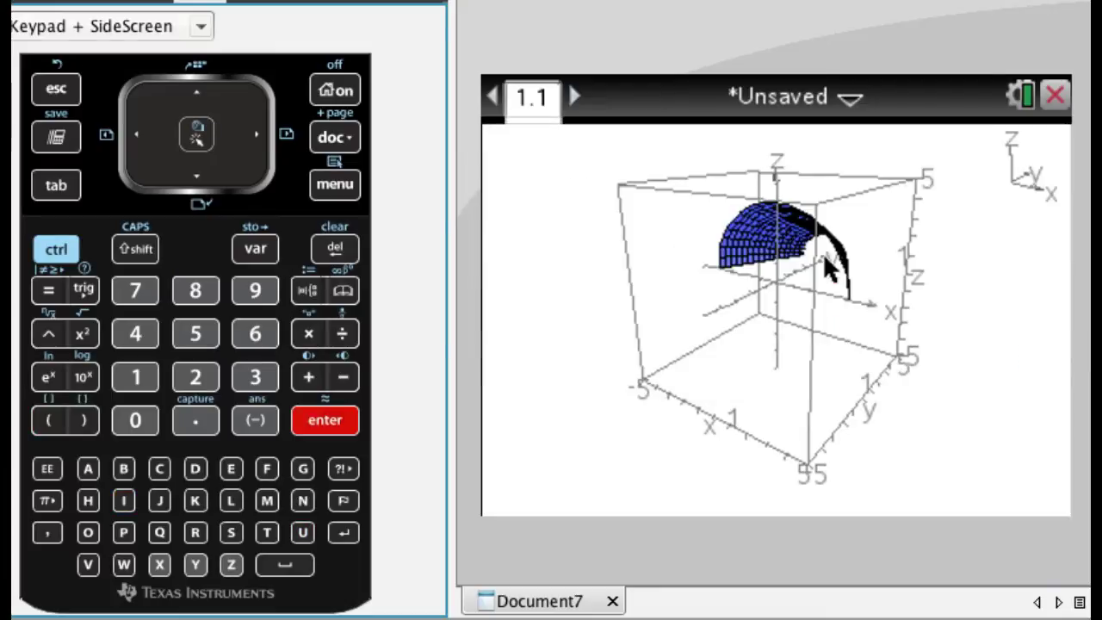
{"action": "left_click_drag", "start_coordinate": [865, 364], "coordinate": [728, 369]}
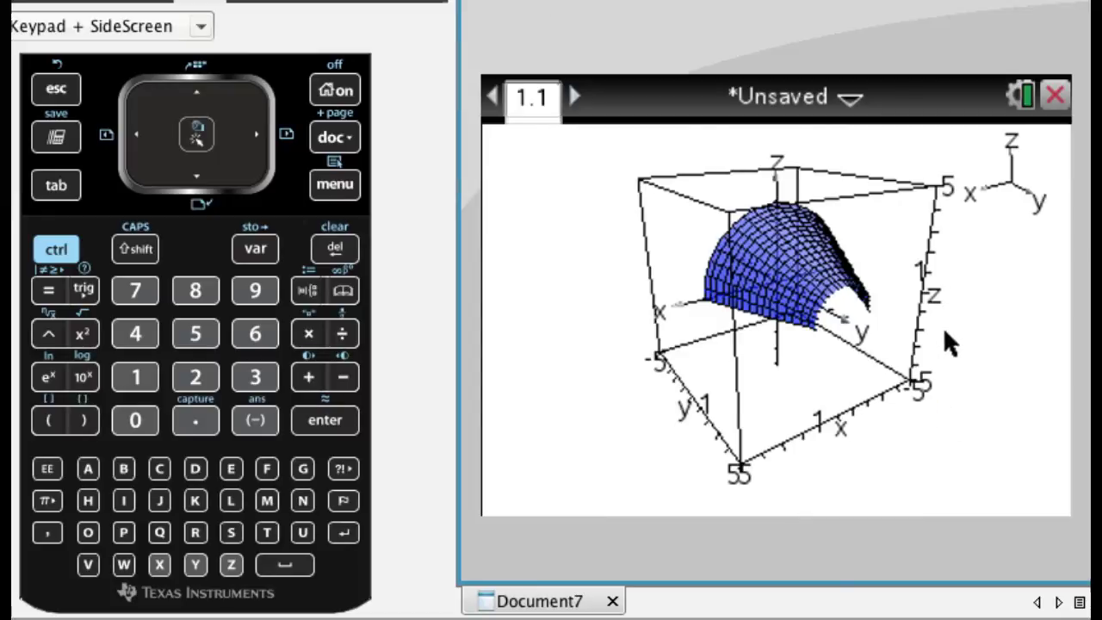
{"action": "left_click_drag", "start_coordinate": [896, 312], "coordinate": [758, 266]}
{"action": "mouse_move", "coordinate": [797, 275]}
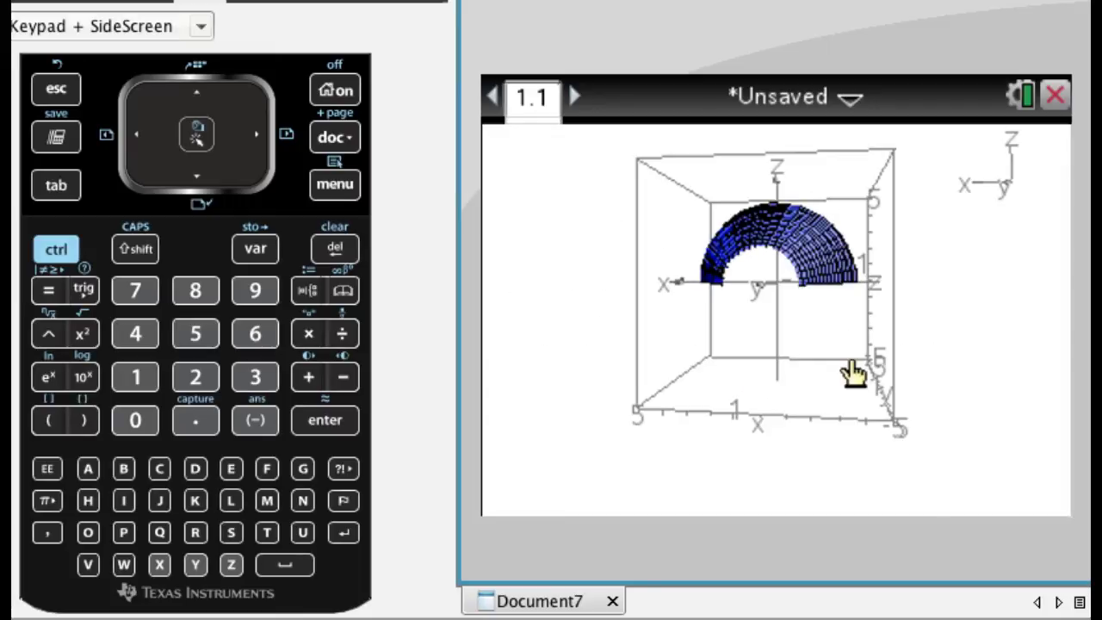
{"action": "left_click_drag", "start_coordinate": [852, 372], "coordinate": [922, 393]}
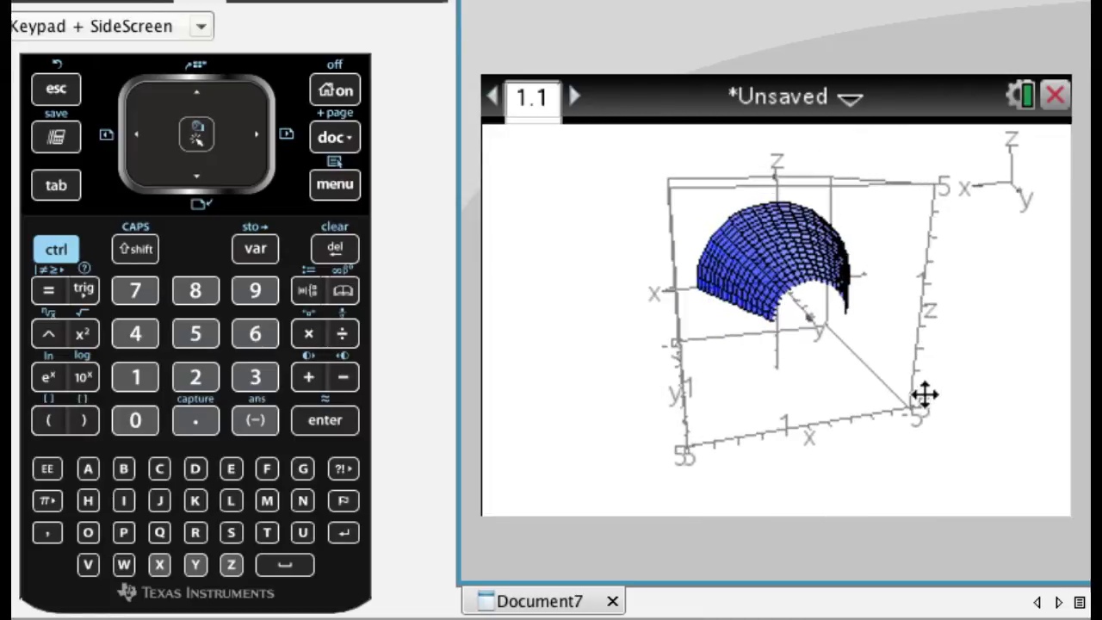
Open the 3D Range Settings dialog from the Range/Zoom menu.
{"action": "left_click", "coordinate": [348, 191]}
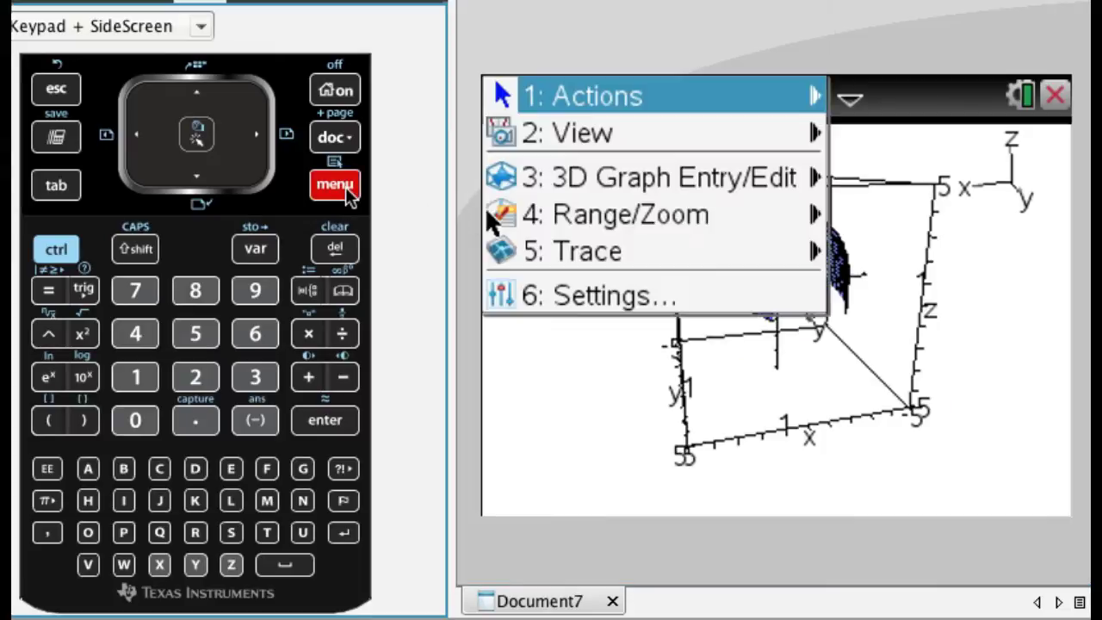
{"action": "key", "text": "Down"}
{"action": "key", "text": "Down"}
{"action": "key", "text": "Down"}
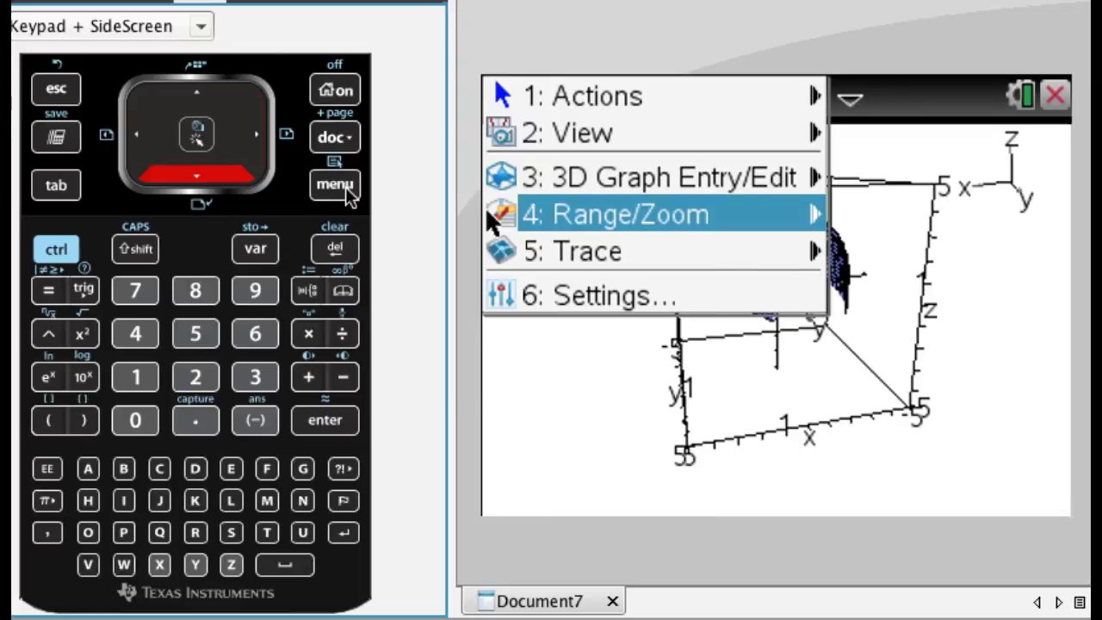
{"action": "key", "text": "Right"}
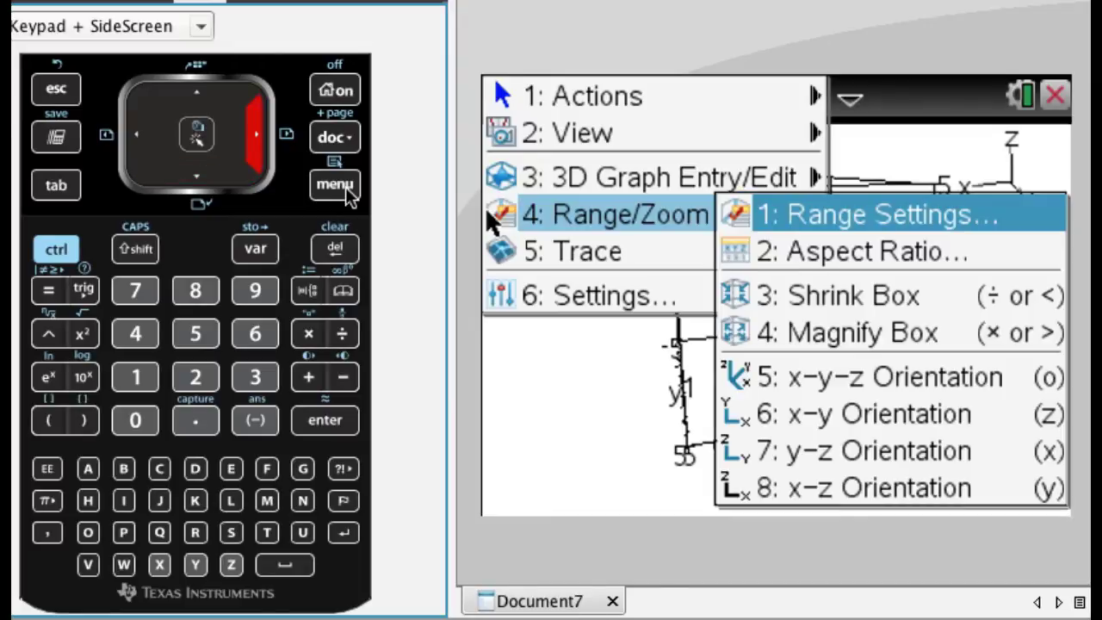
{"action": "key", "text": "Return"}
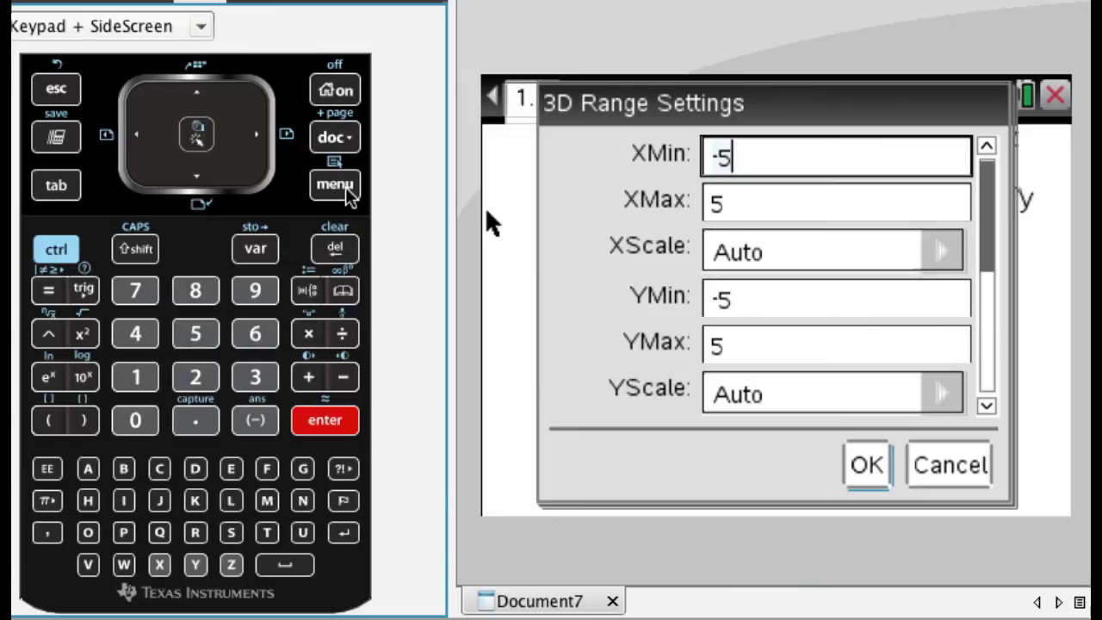
Set YMin to −1 and YMax to 9 and apply the new range.
{"action": "key", "text": "Tab"}
{"action": "key", "text": "Tab"}
{"action": "key", "text": "Tab"}
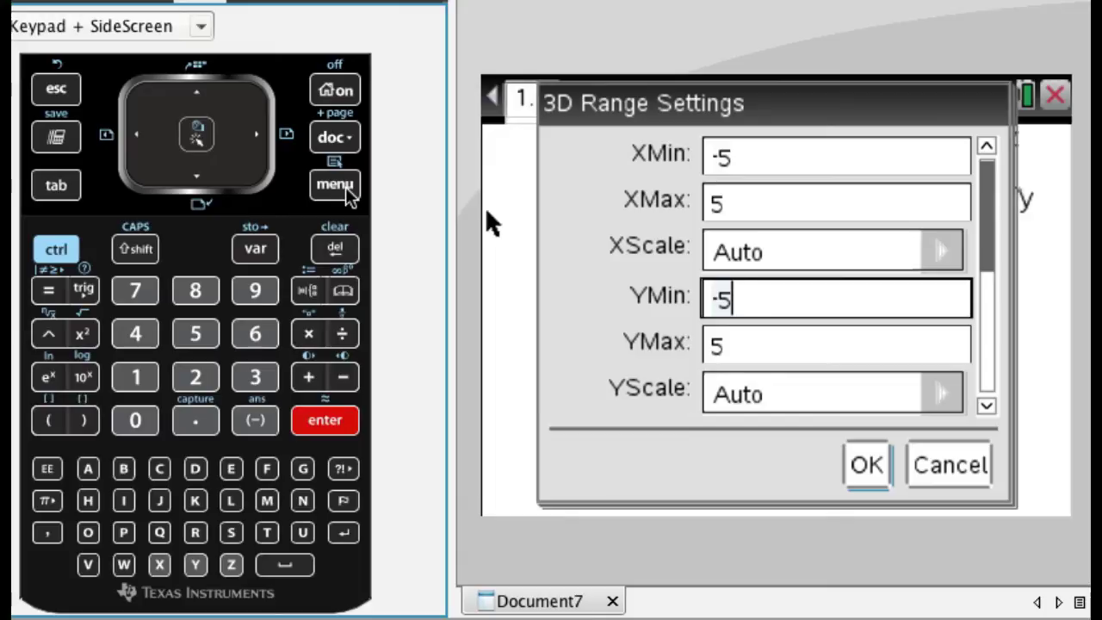
{"action": "key", "text": "BackSpace"}
{"action": "key", "text": "BackSpace"}
{"action": "type", "text": "-1"}
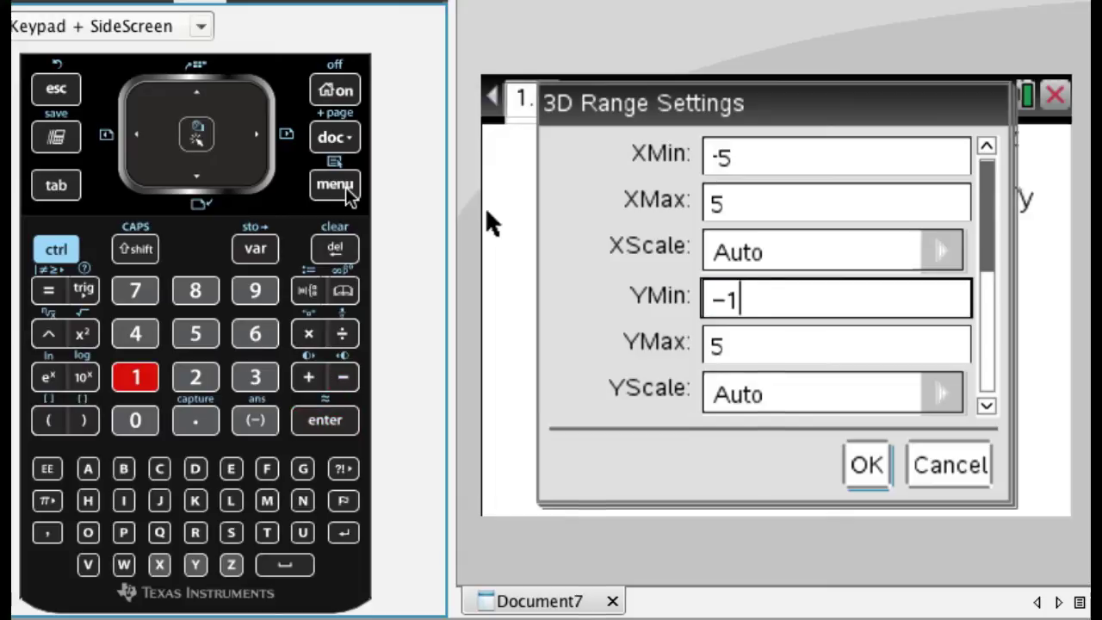
{"action": "key", "text": "Tab"}
{"action": "key", "text": "BackSpace"}
{"action": "type", "text": "9"}
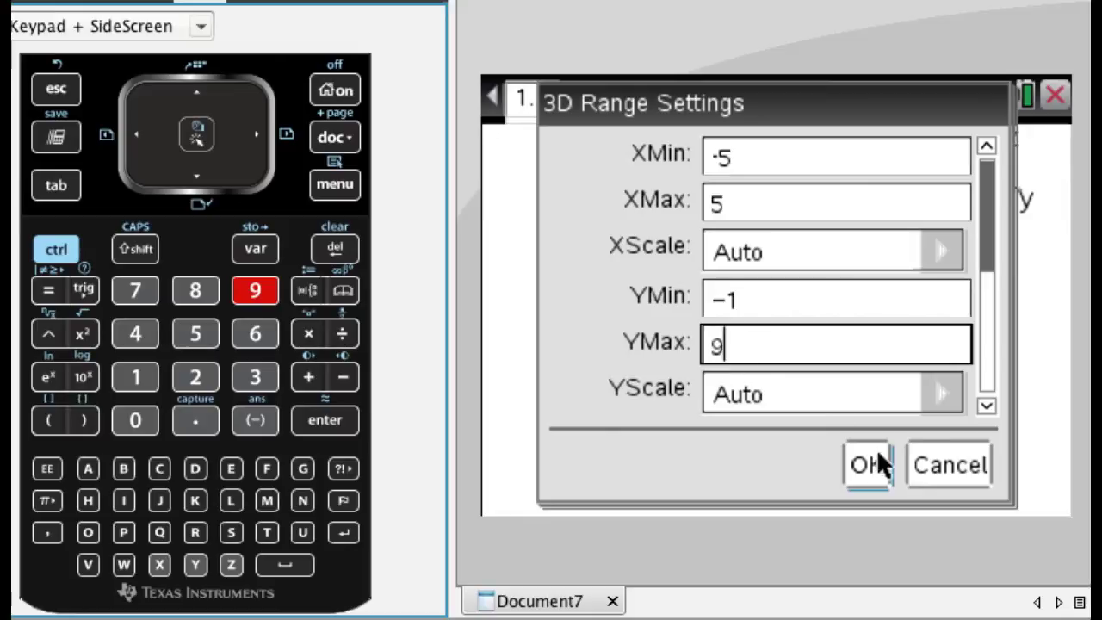
{"action": "key", "text": "Tab"}
{"action": "key", "text": "Tab"}
{"action": "key", "text": "Tab"}
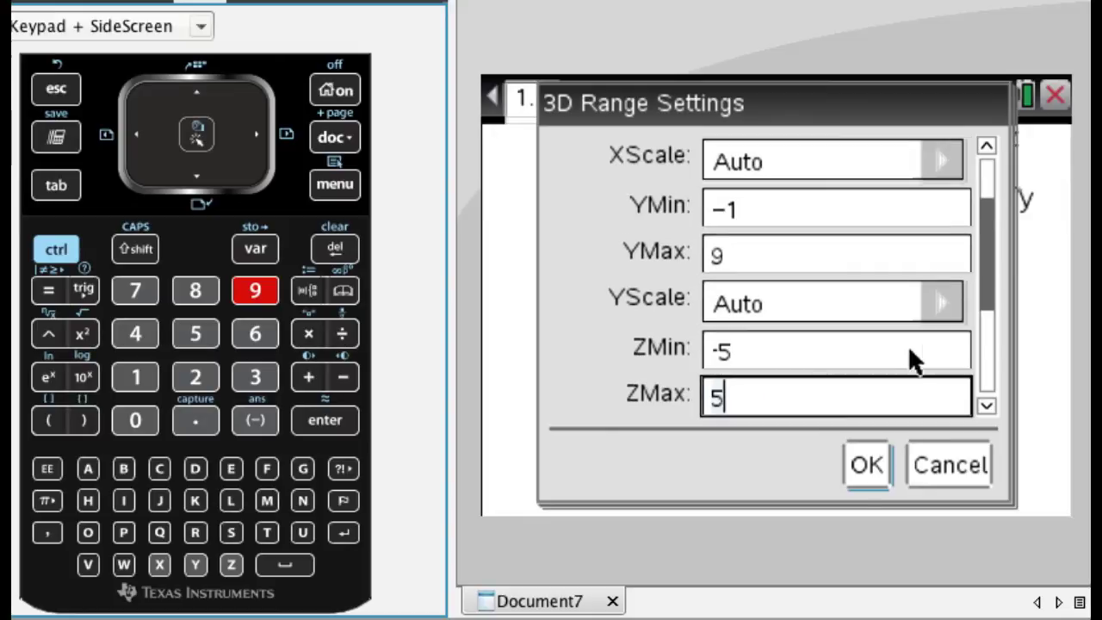
{"action": "left_click", "coordinate": [860, 456]}
Rotate the redrawn half-cone, then bring up the parametric entry line.
{"action": "left_click_drag", "start_coordinate": [708, 348], "coordinate": [855, 379]}
{"action": "mouse_move", "coordinate": [769, 288]}
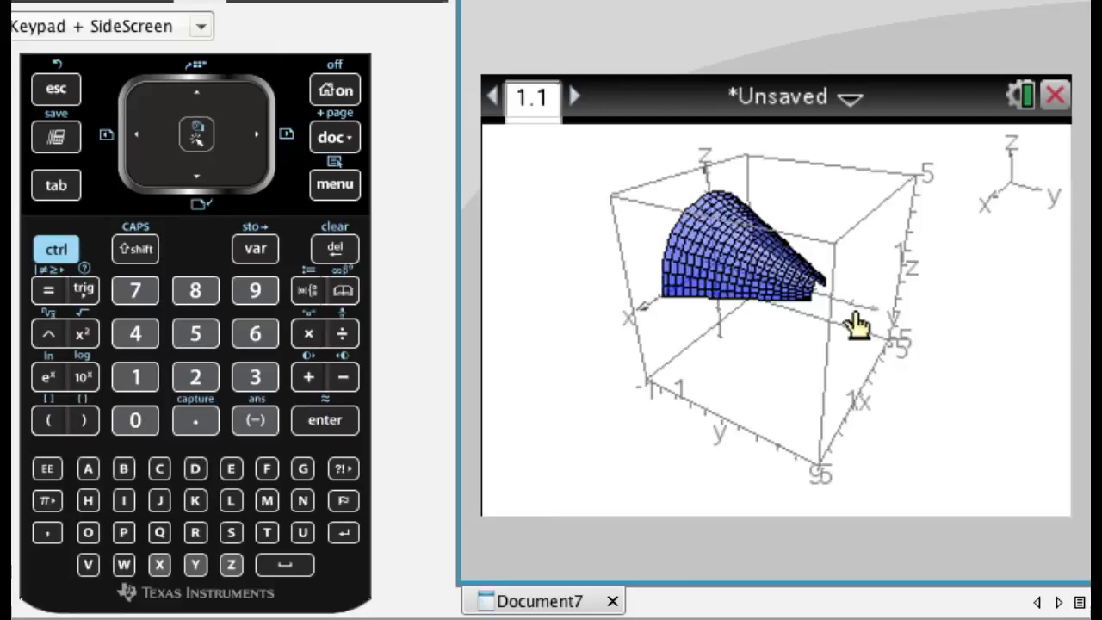
{"action": "left_click_drag", "start_coordinate": [942, 350], "coordinate": [832, 349]}
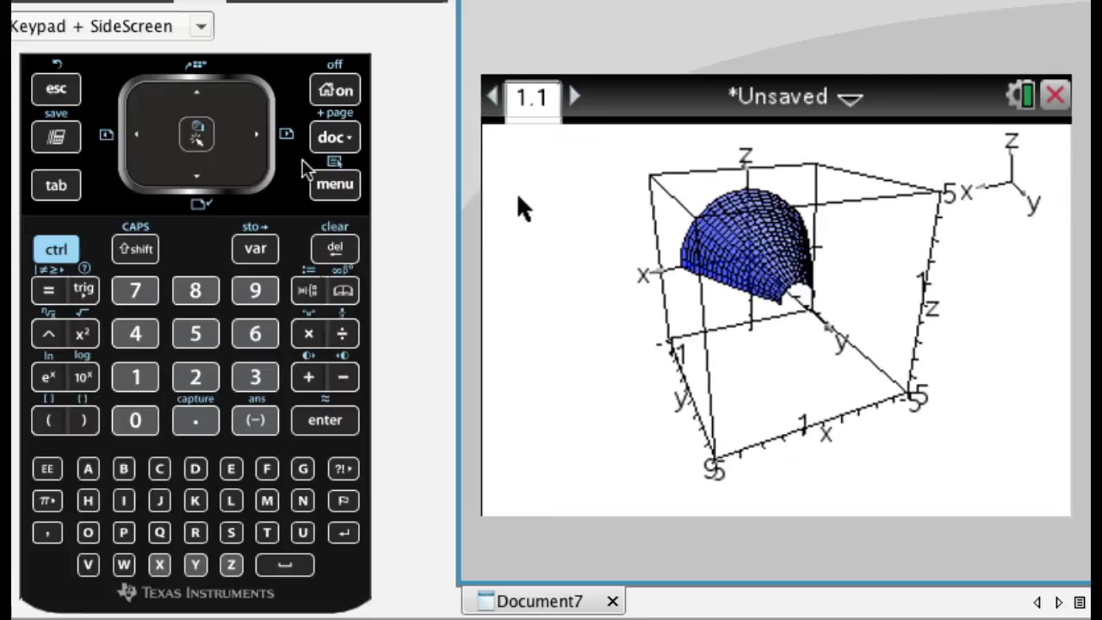
{"action": "key", "text": "Tab"}
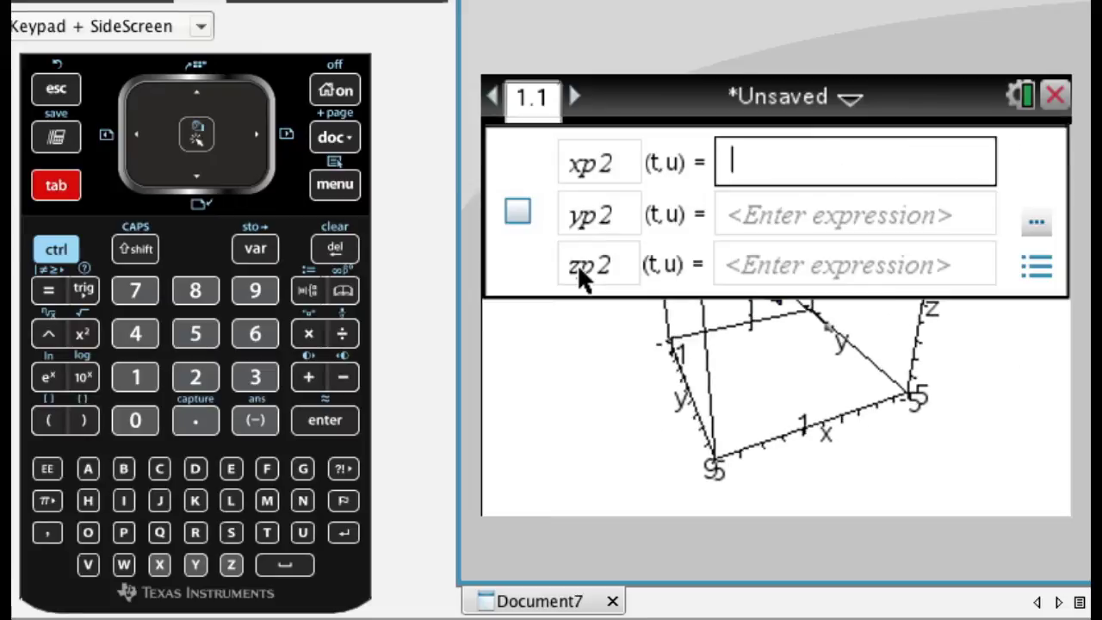
Edit the xp1 surface parameters to tmax 8 and umax 2π.
{"action": "key", "text": "Up"}
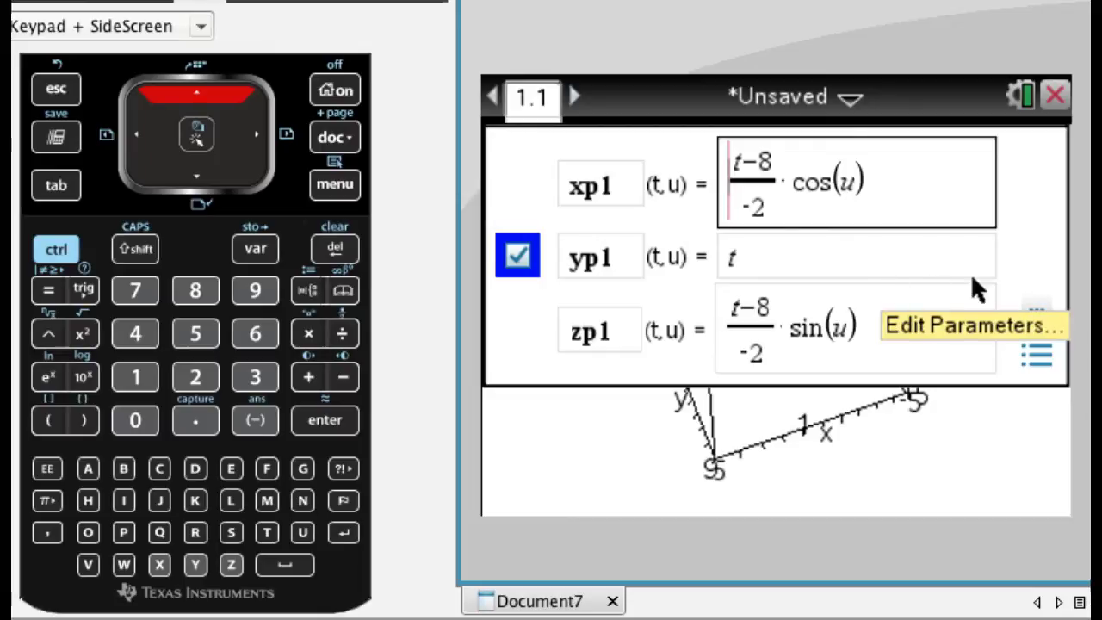
{"action": "left_click", "coordinate": [1035, 314]}
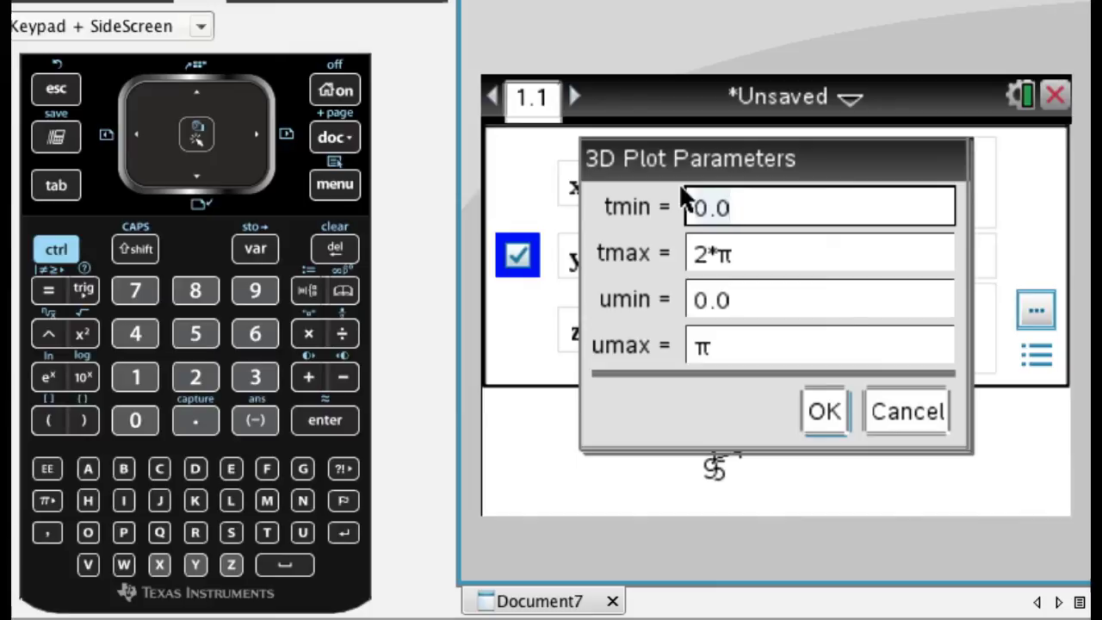
{"action": "key", "text": "Tab"}
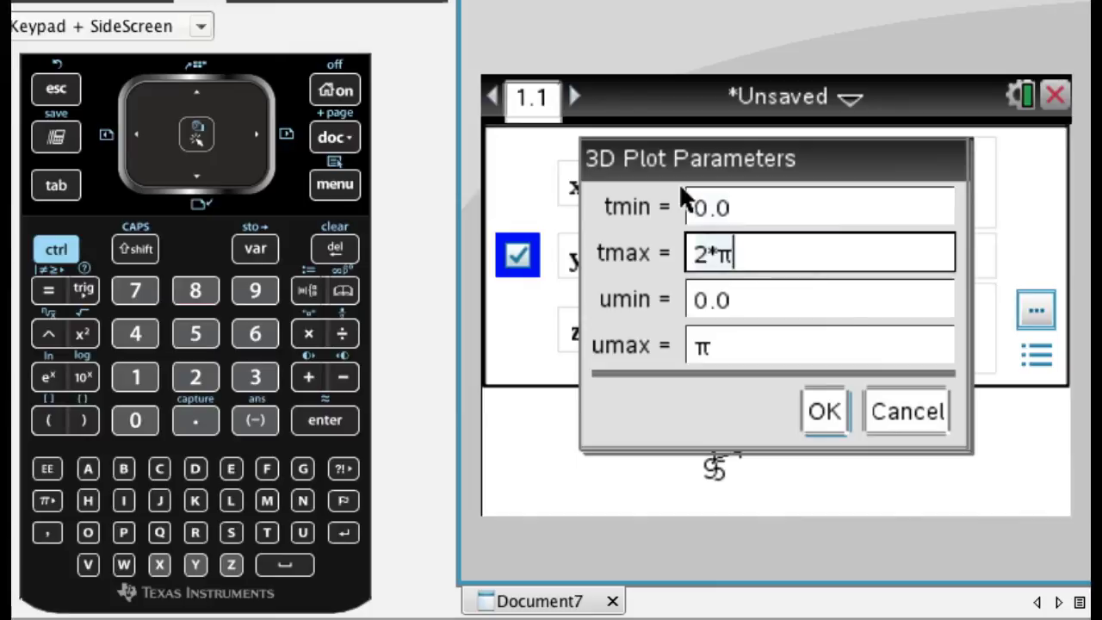
{"action": "key", "text": "BackSpace"}
{"action": "key", "text": "BackSpace"}
{"action": "key", "text": "BackSpace"}
{"action": "type", "text": "8"}
{"action": "key", "text": "Tab"}
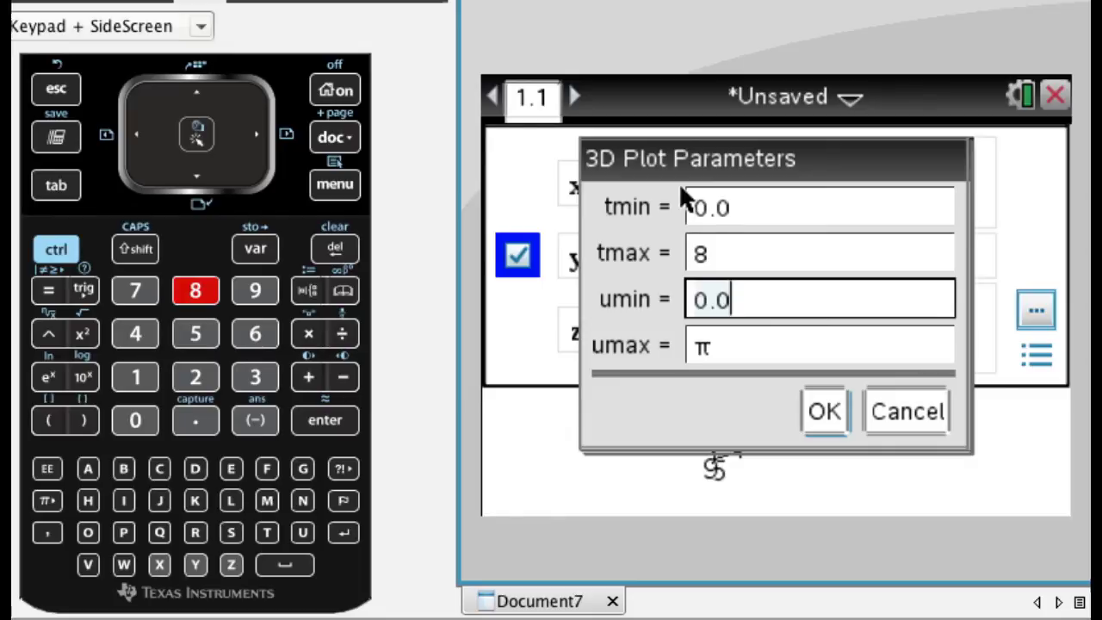
{"action": "key", "text": "Tab"}
{"action": "type", "text": "2pi"}
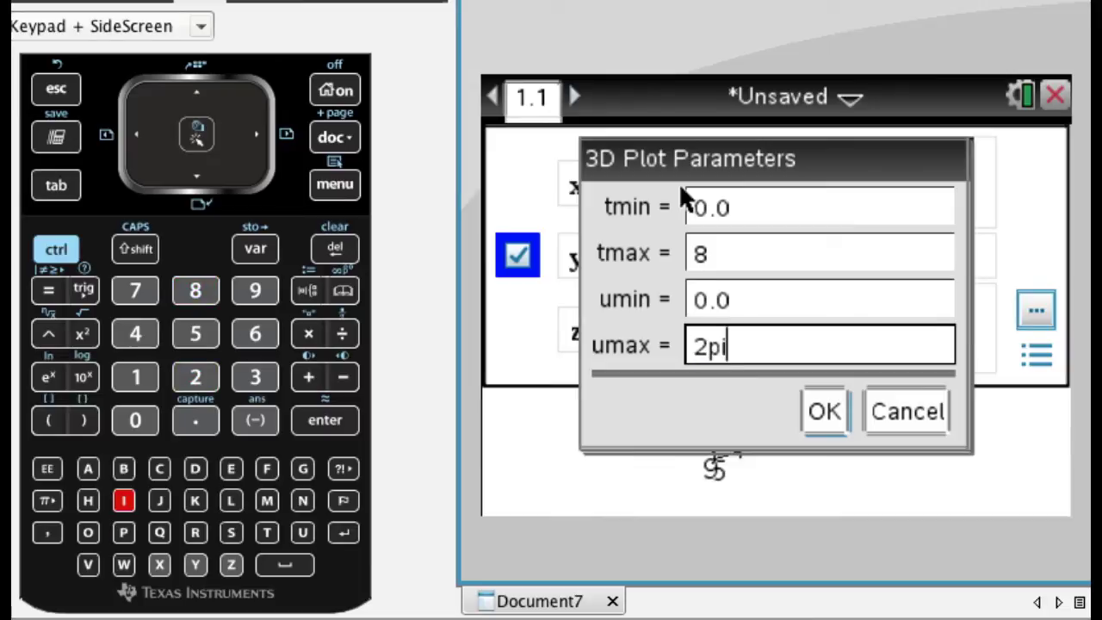
{"action": "left_click", "coordinate": [813, 406]}
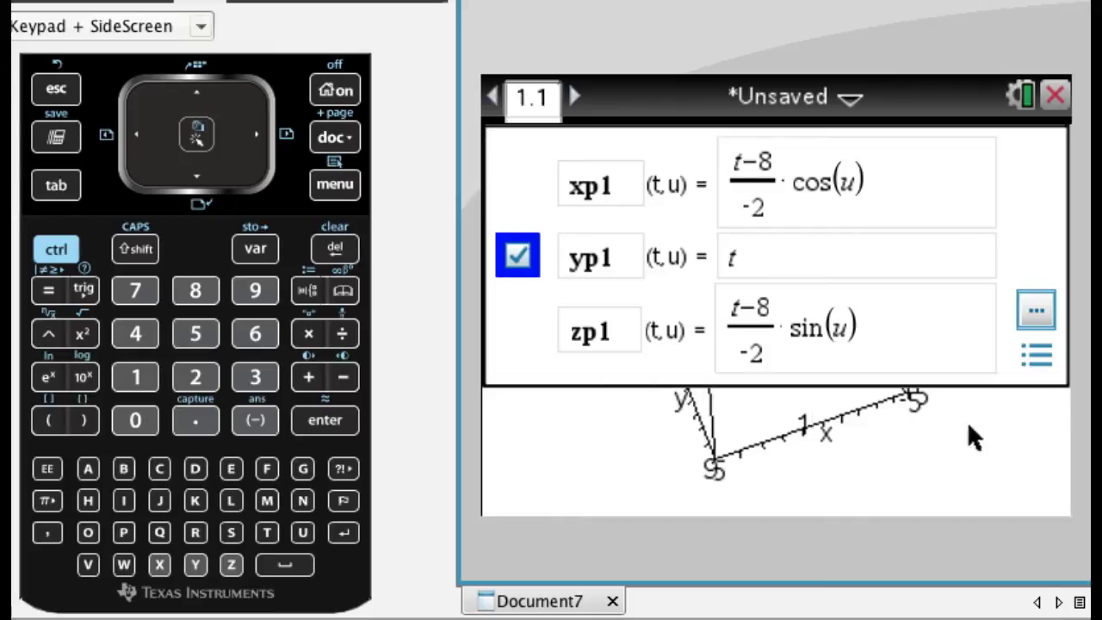
Spin the cone about the z-axis and tilt it down to a lower side view.
{"action": "left_click_drag", "start_coordinate": [944, 424], "coordinate": [651, 353]}
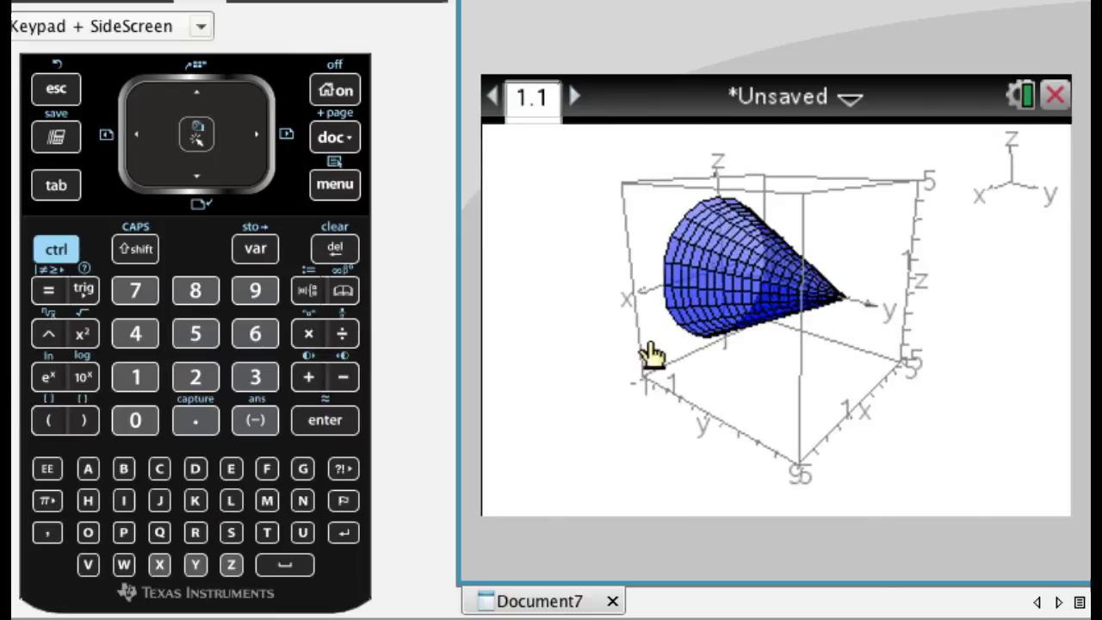
{"action": "key", "text": "Left"}
{"action": "key", "text": "Right"}
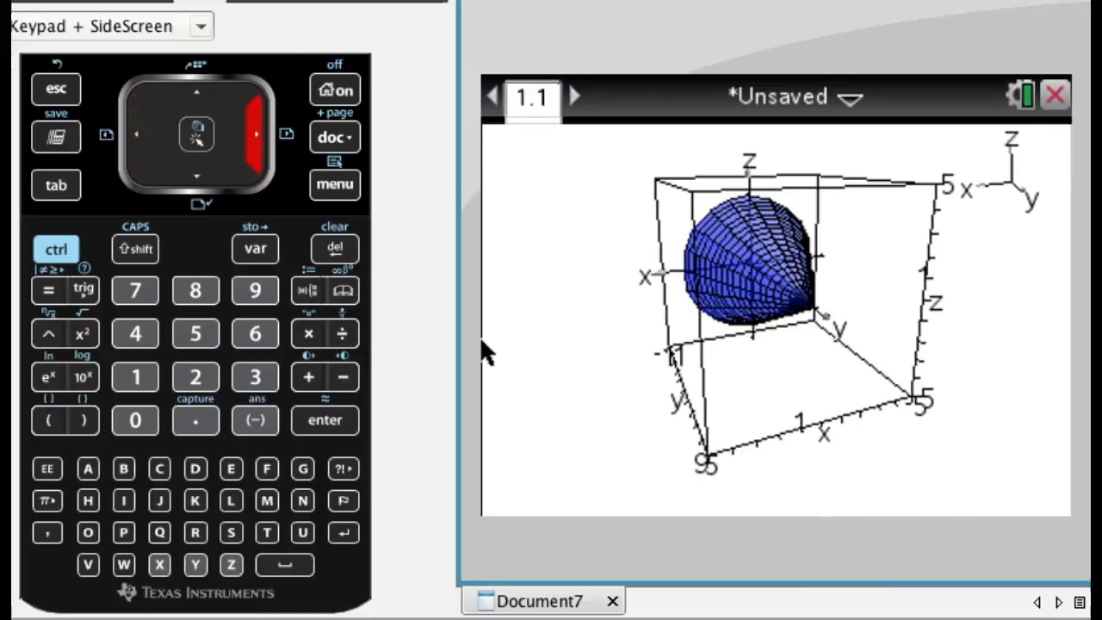
{"action": "left_click_drag", "start_coordinate": [510, 351], "coordinate": [1008, 352]}
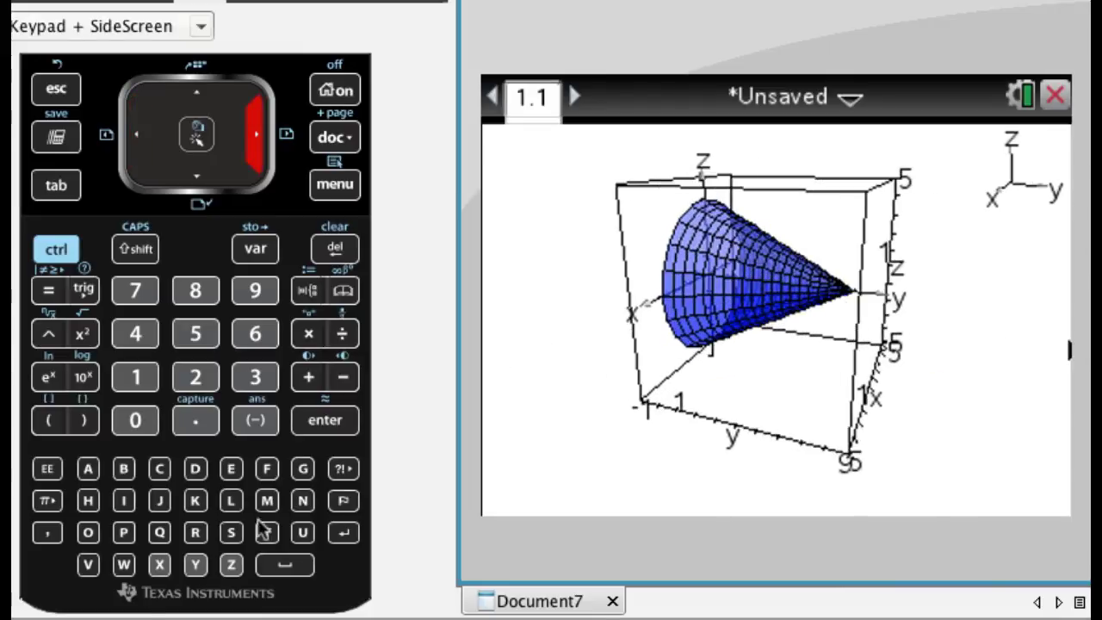
{"action": "left_click_drag", "start_coordinate": [866, 340], "coordinate": [827, 376]}
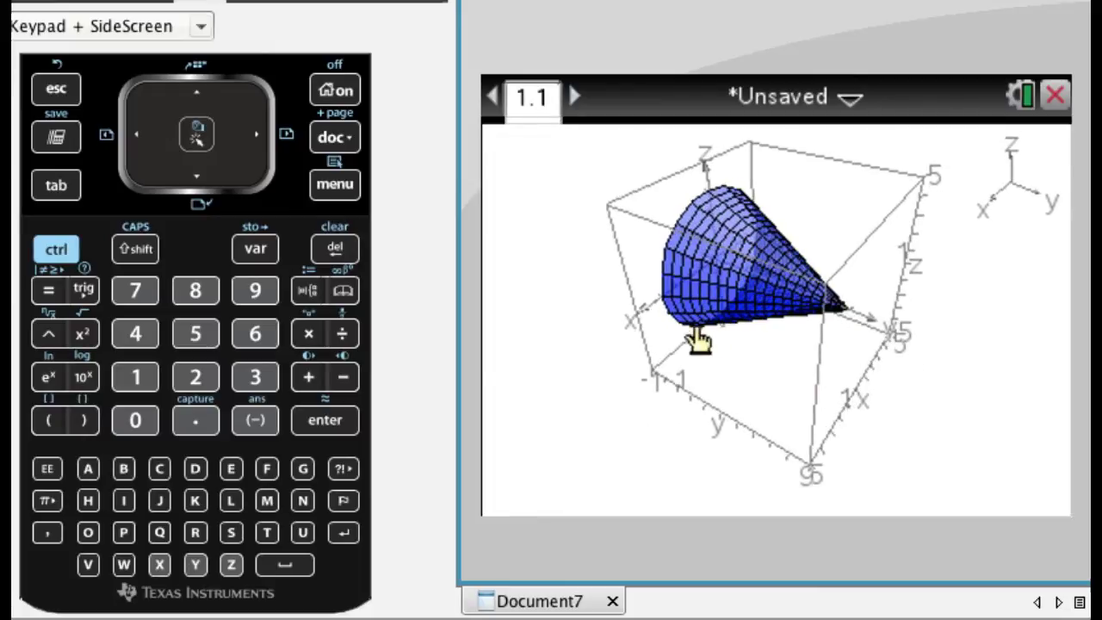
Define the second surface as xp2=1, yp2=t, zp2=u and graph it as a plane.
{"action": "key", "text": "Tab"}
{"action": "key", "text": "Up"}
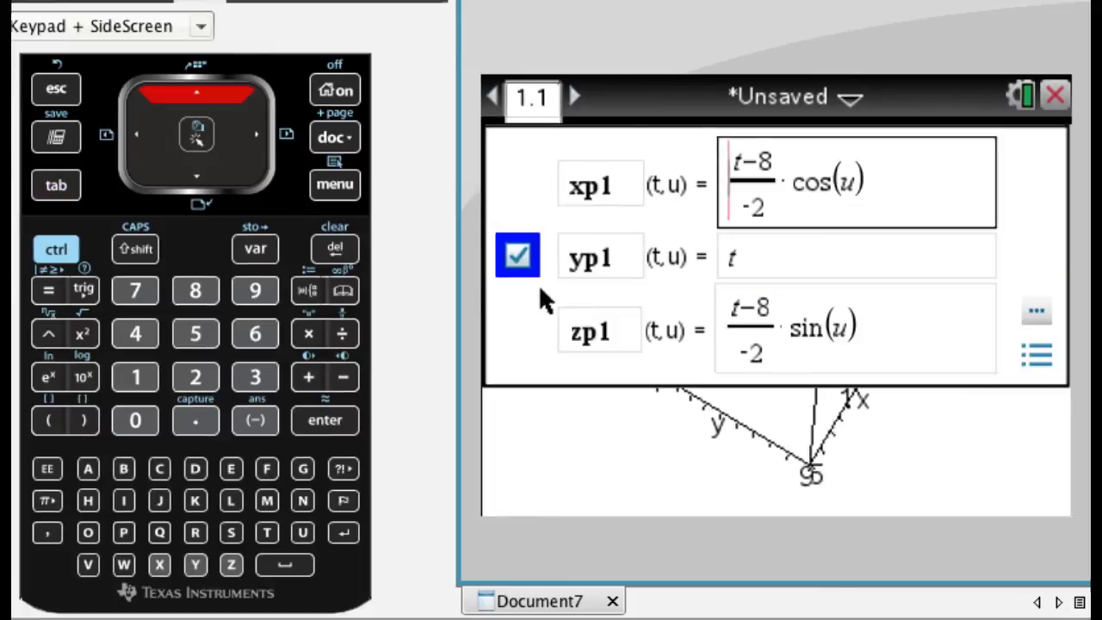
{"action": "key", "text": "Down"}
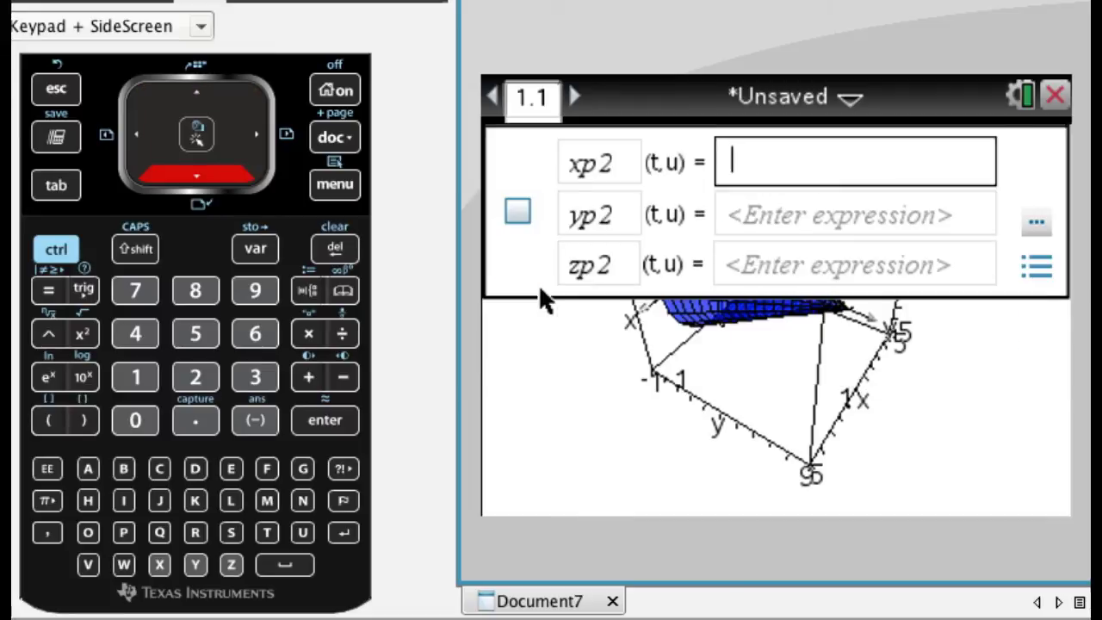
{"action": "type", "text": "1"}
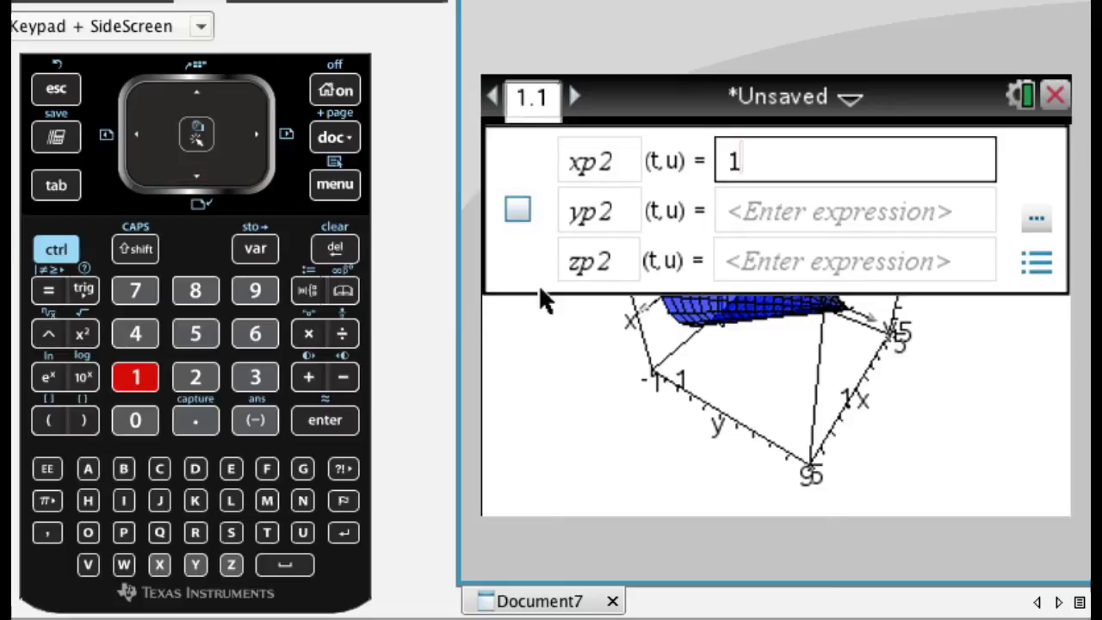
{"action": "key", "text": "Down"}
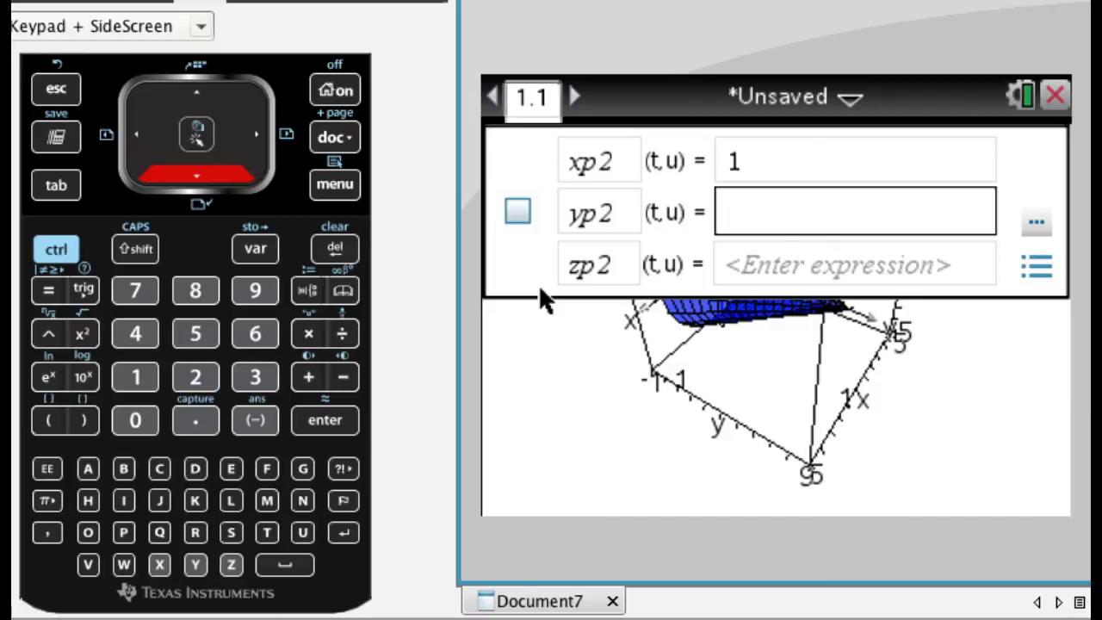
{"action": "type", "text": "t"}
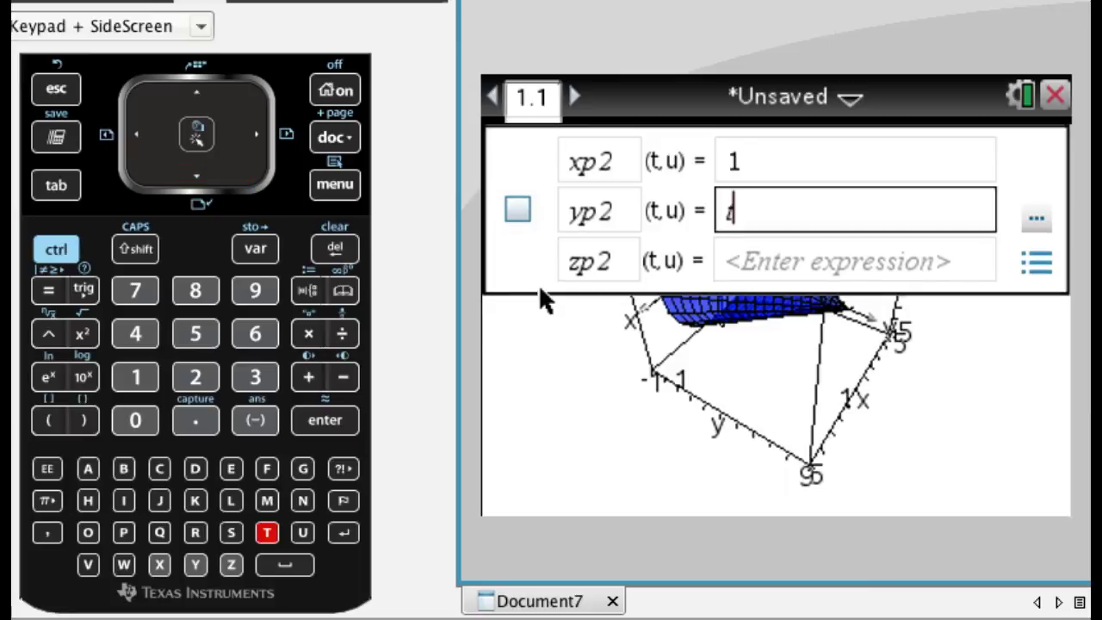
{"action": "key", "text": "Down"}
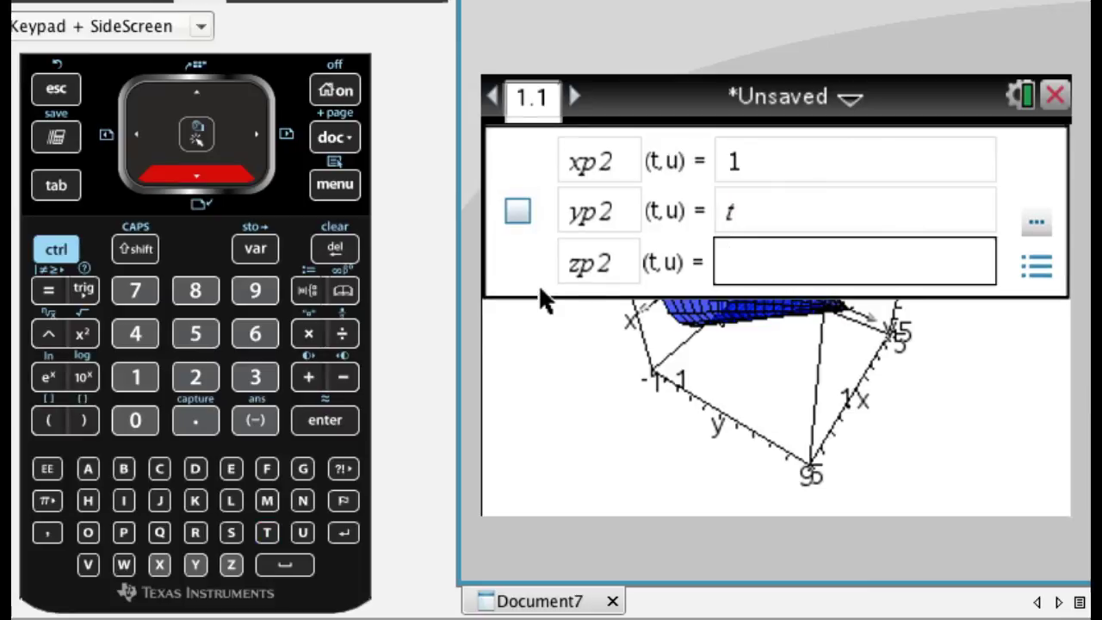
{"action": "type", "text": "u"}
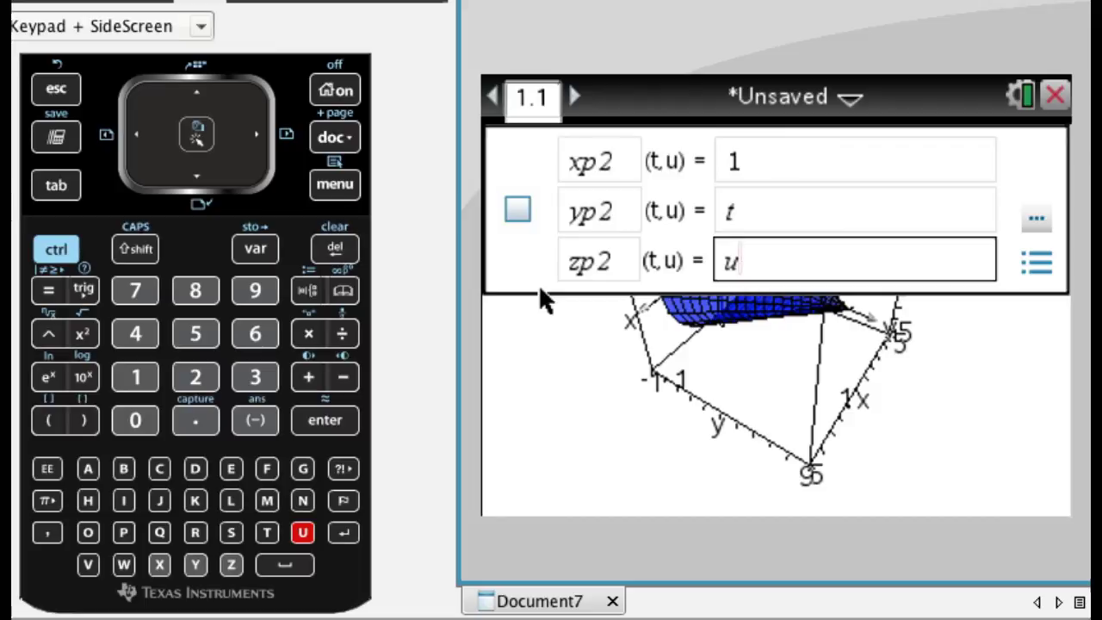
{"action": "key", "text": "Return"}
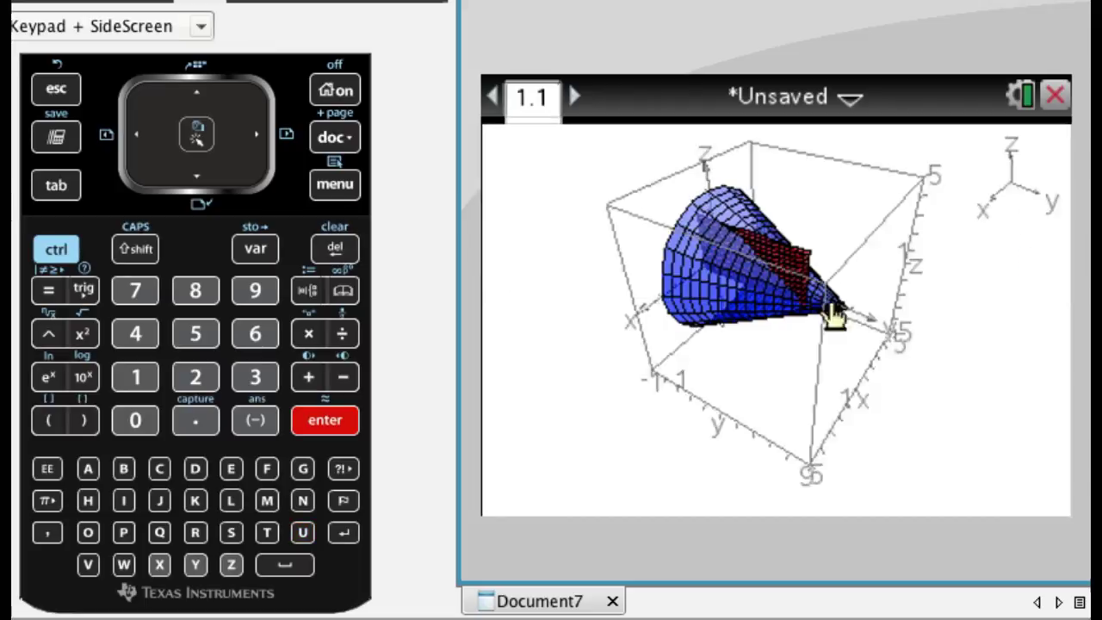
Rotate to inspect the new plane, then recall xp2=1 and open its parameter ranges.
{"action": "left_click_drag", "start_coordinate": [770, 320], "coordinate": [922, 258]}
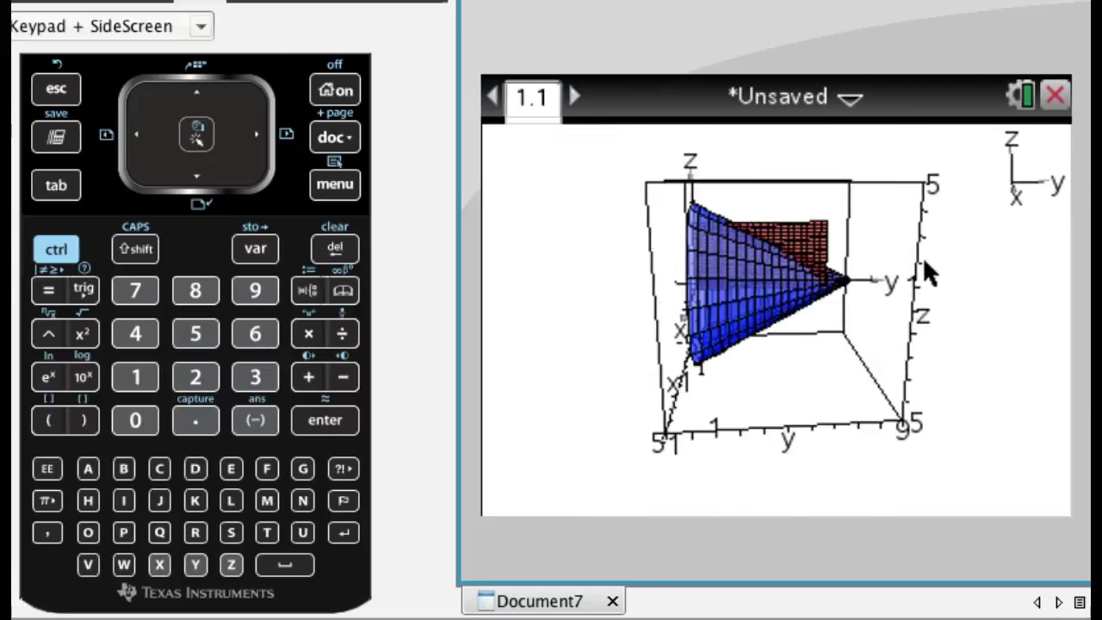
{"action": "key", "text": "Tab"}
{"action": "key", "text": "Up"}
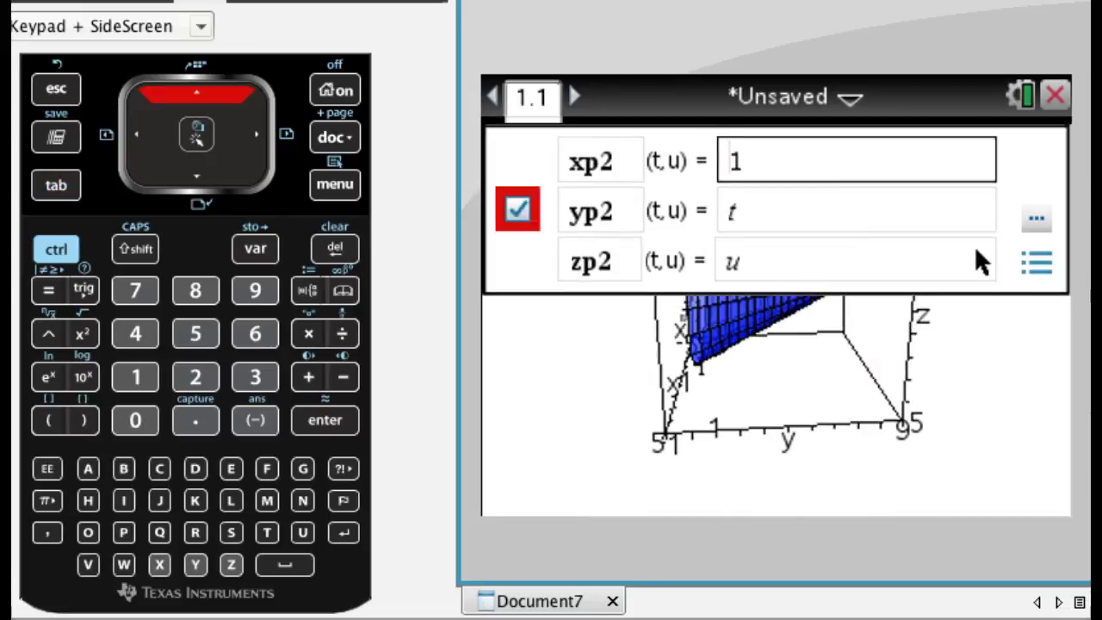
{"action": "left_click", "coordinate": [1038, 216]}
Change the plane's ranges to t from −1 to 9 and u from −5 to 5.
{"action": "left_click", "coordinate": [787, 254]}
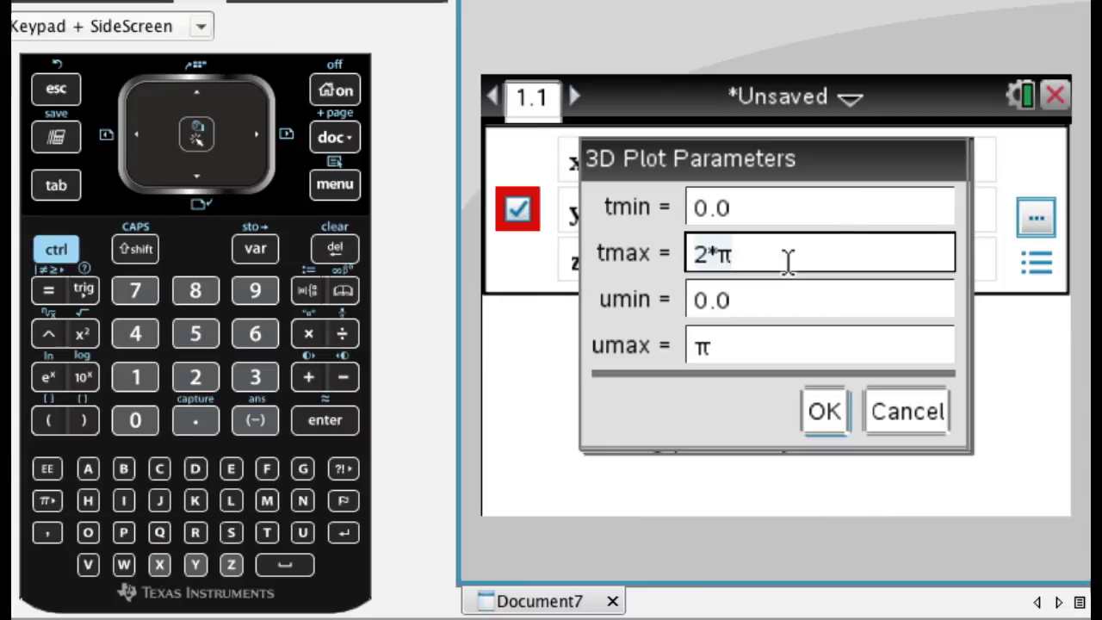
{"action": "key", "text": "shift+Tab"}
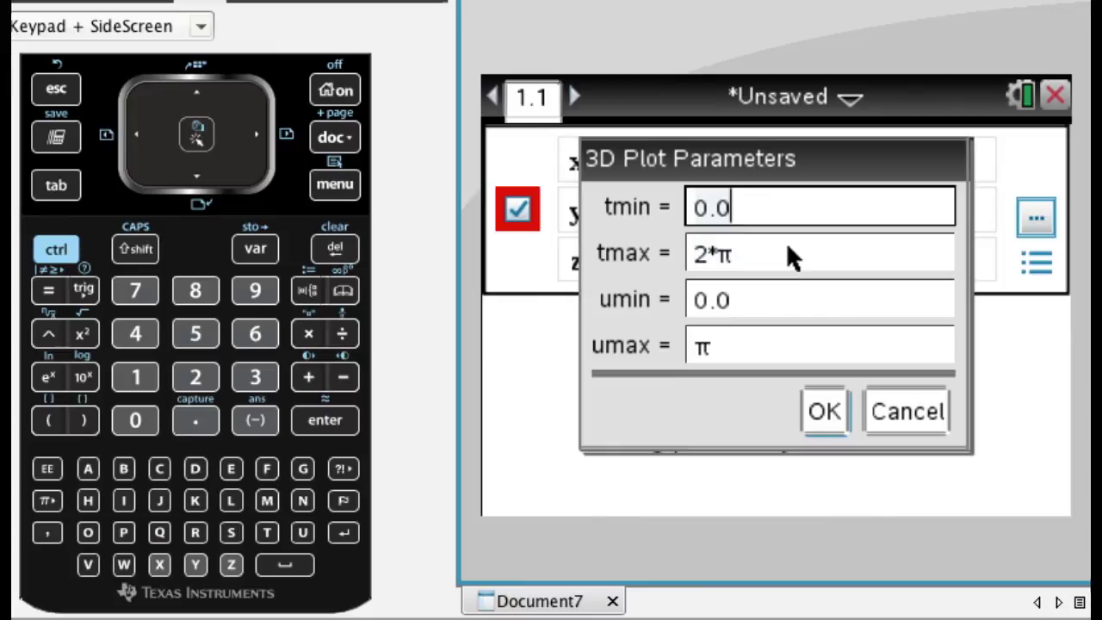
{"action": "type", "text": "-1"}
{"action": "key", "text": "Tab"}
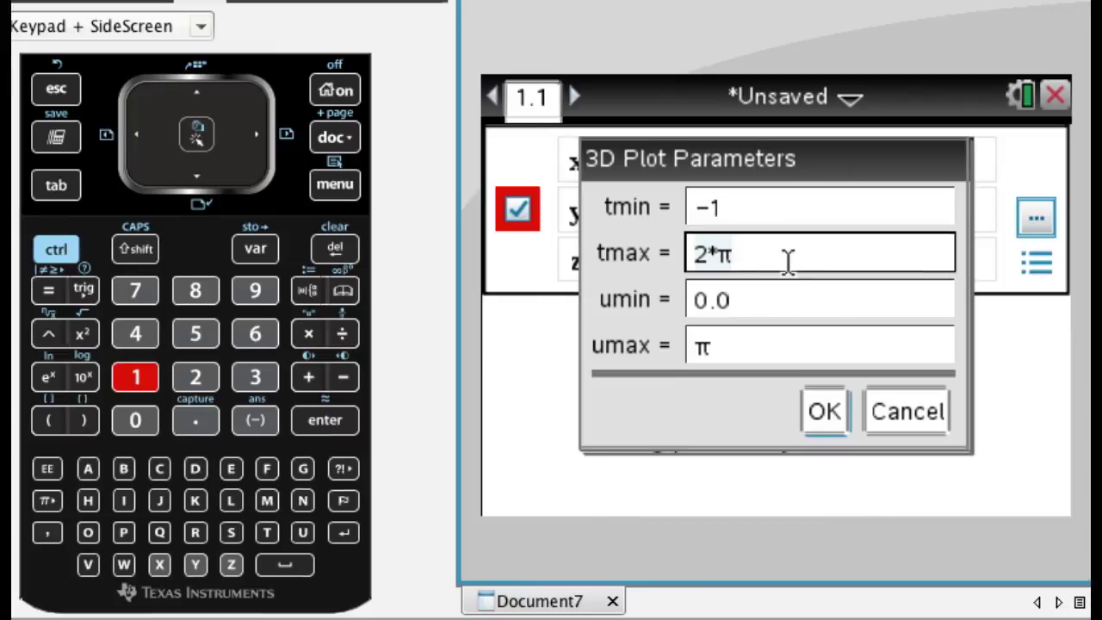
{"action": "type", "text": "9"}
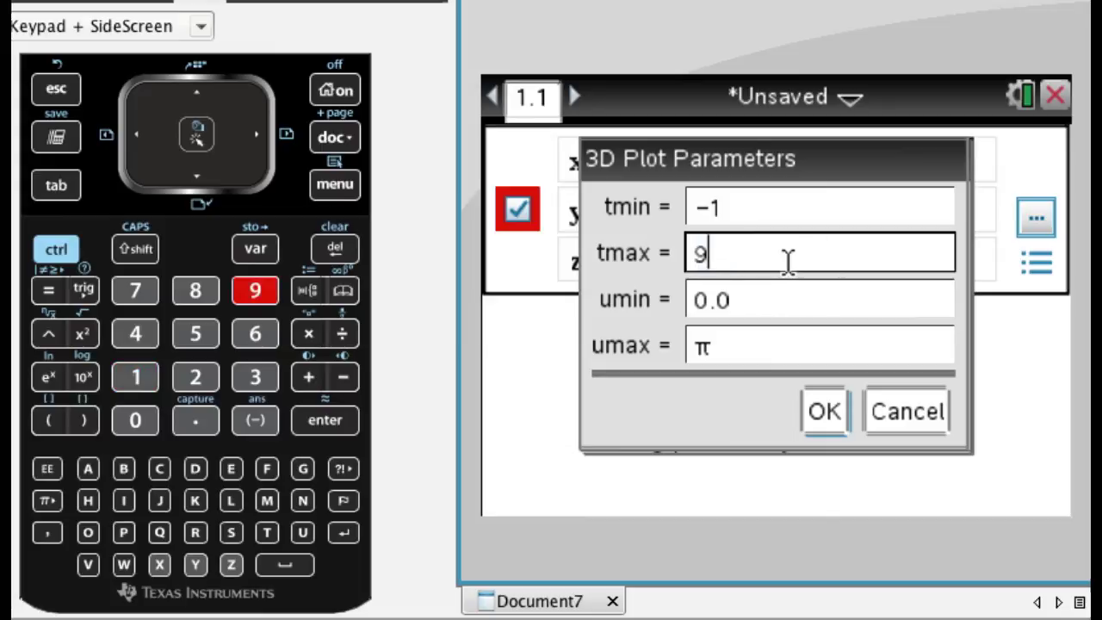
{"action": "key", "text": "Tab"}
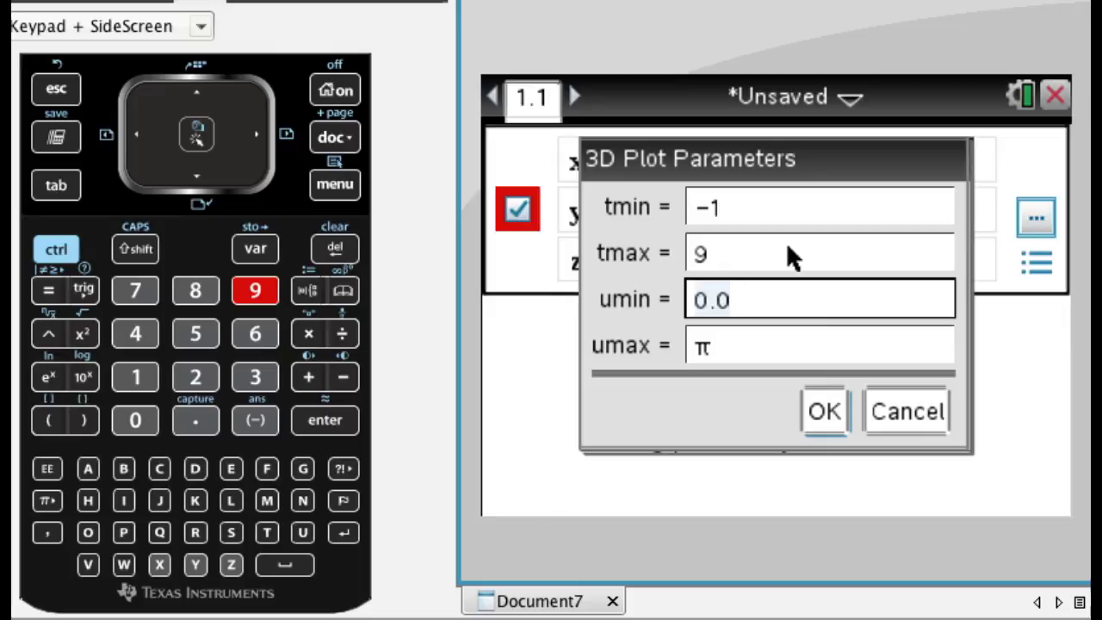
{"action": "type", "text": "-5"}
{"action": "key", "text": "Tab"}
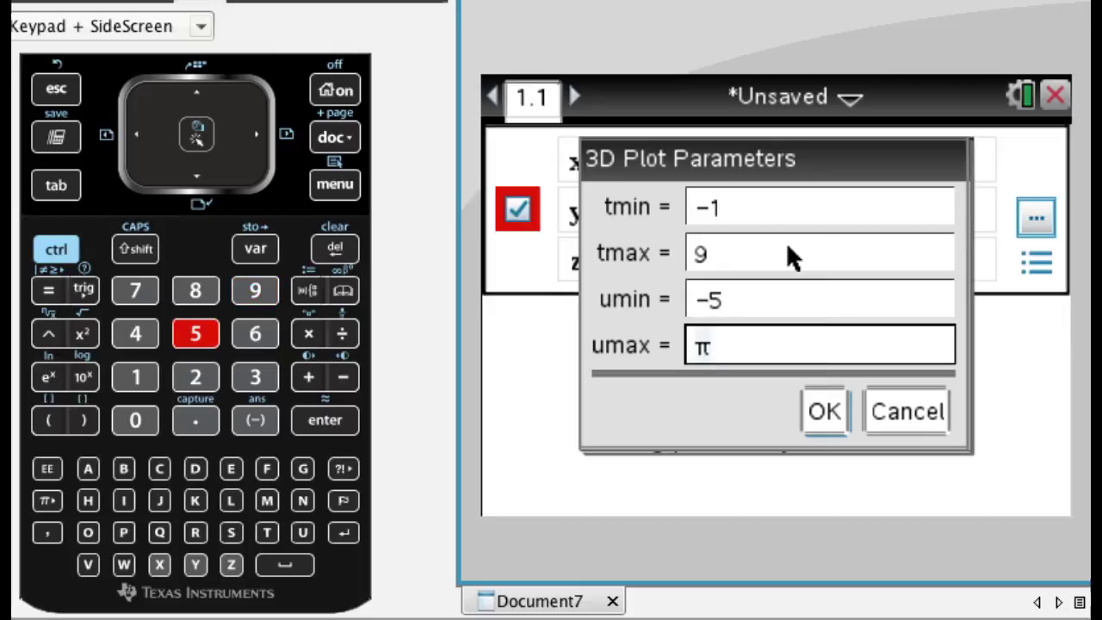
{"action": "key", "text": "BackSpace"}
{"action": "type", "text": "5"}
{"action": "key", "text": "Return"}
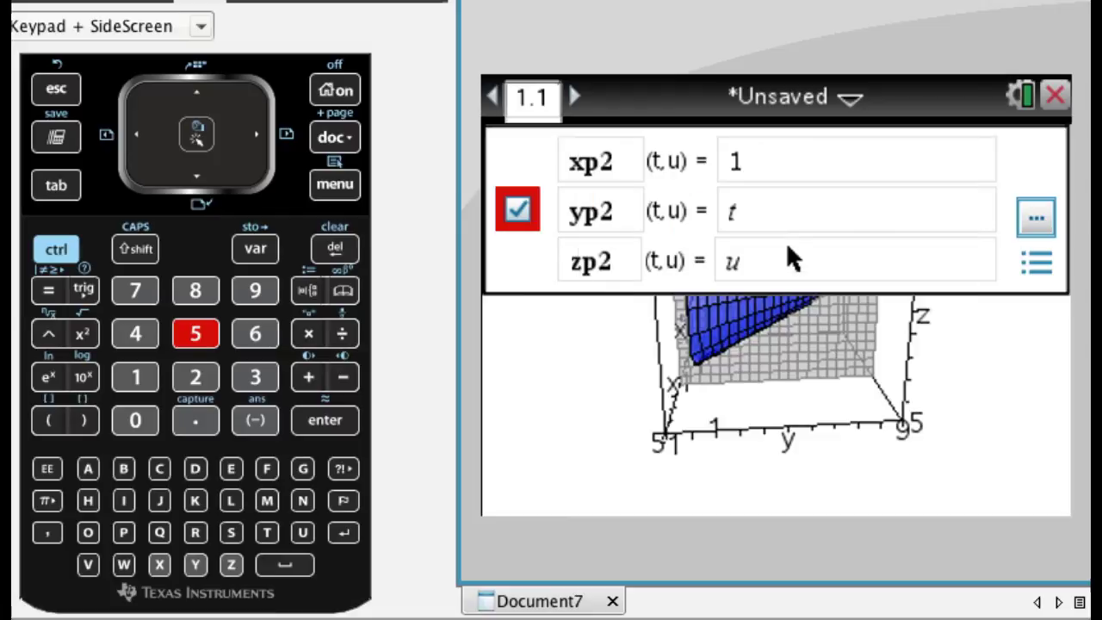
{"action": "left_click", "coordinate": [997, 392]}
Rotate the 3D view so the x=1 plane is seen cutting the cone lengthwise.
{"action": "left_click_drag", "start_coordinate": [902, 380], "coordinate": [647, 392]}
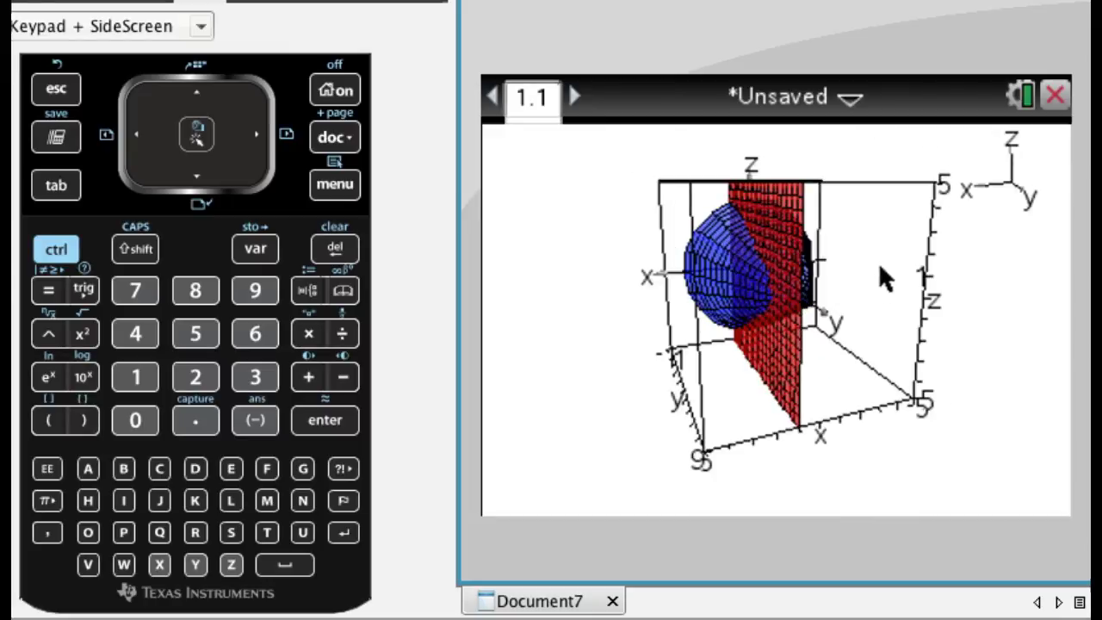
{"action": "left_click_drag", "start_coordinate": [819, 327], "coordinate": [815, 374]}
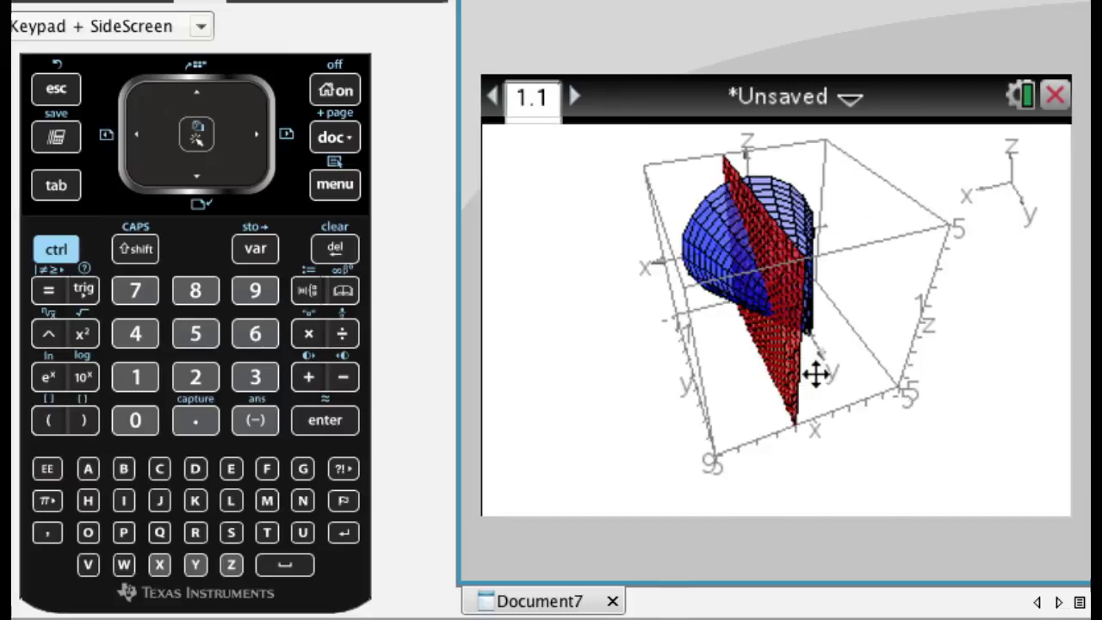